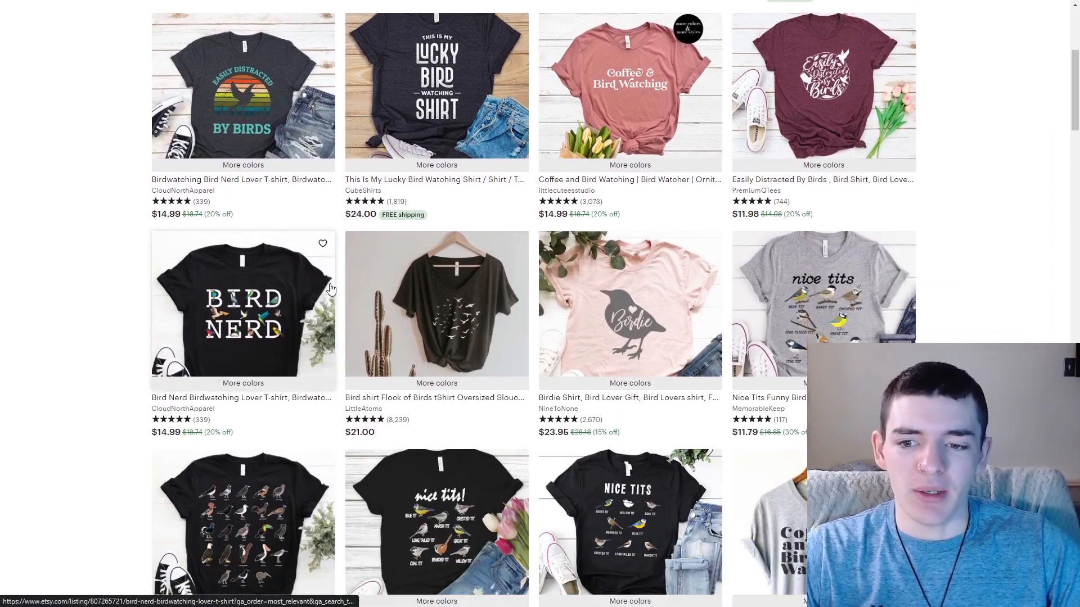
Browse the Etsy listings for "bird watching shirt" and check the search volume of that phrase
{"action": "scroll", "coordinate": [472, 287], "scroll_direction": "down", "scroll_amount": 3}
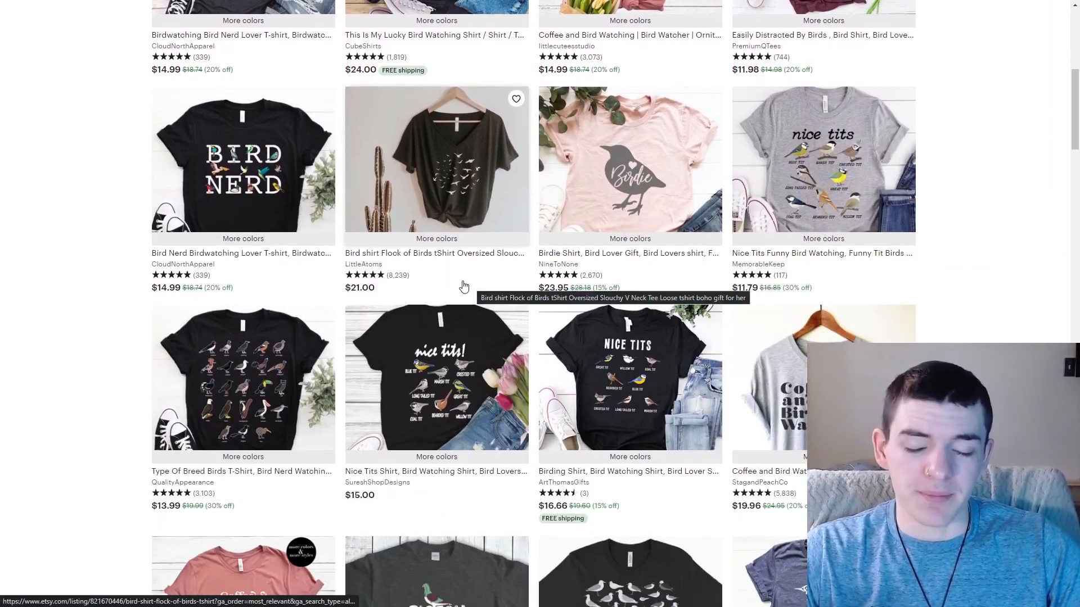
{"action": "scroll", "coordinate": [466, 304], "scroll_direction": "up", "scroll_amount": 8}
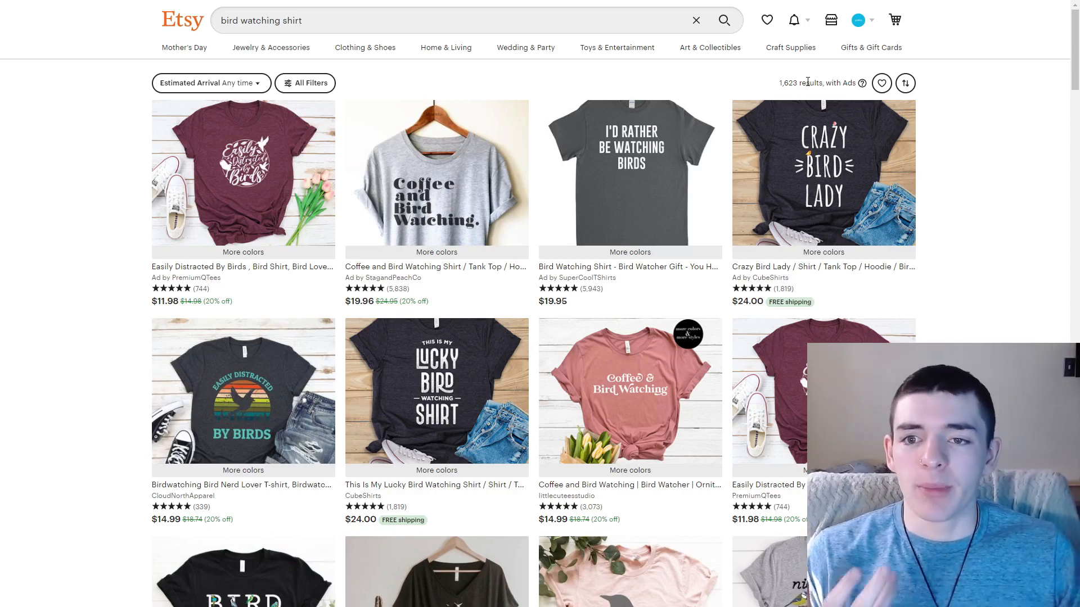
{"action": "left_click", "coordinate": [460, 21]}
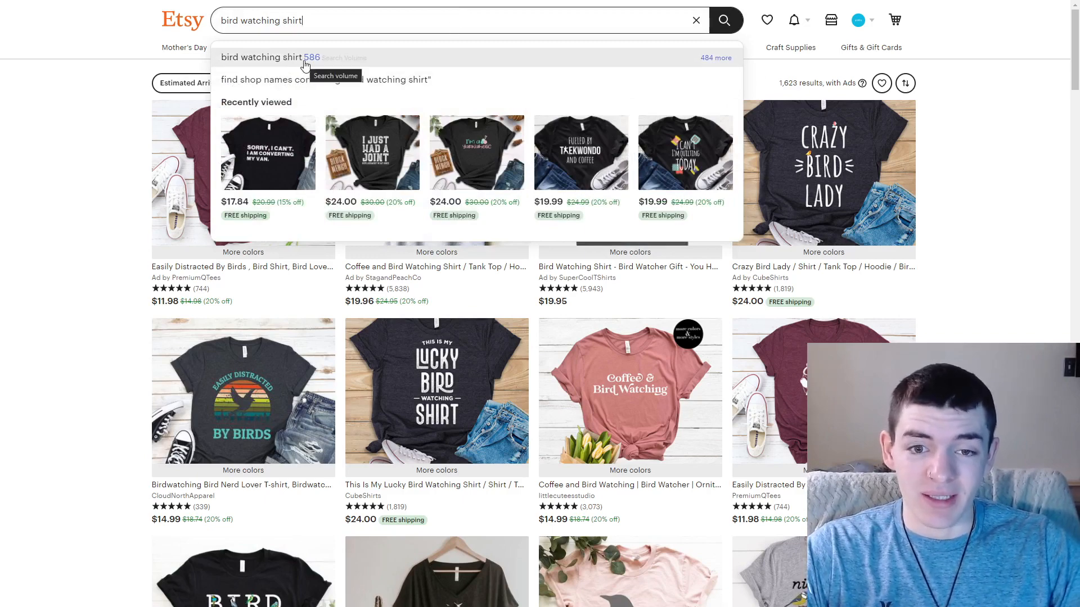
{"action": "left_click", "coordinate": [109, 193]}
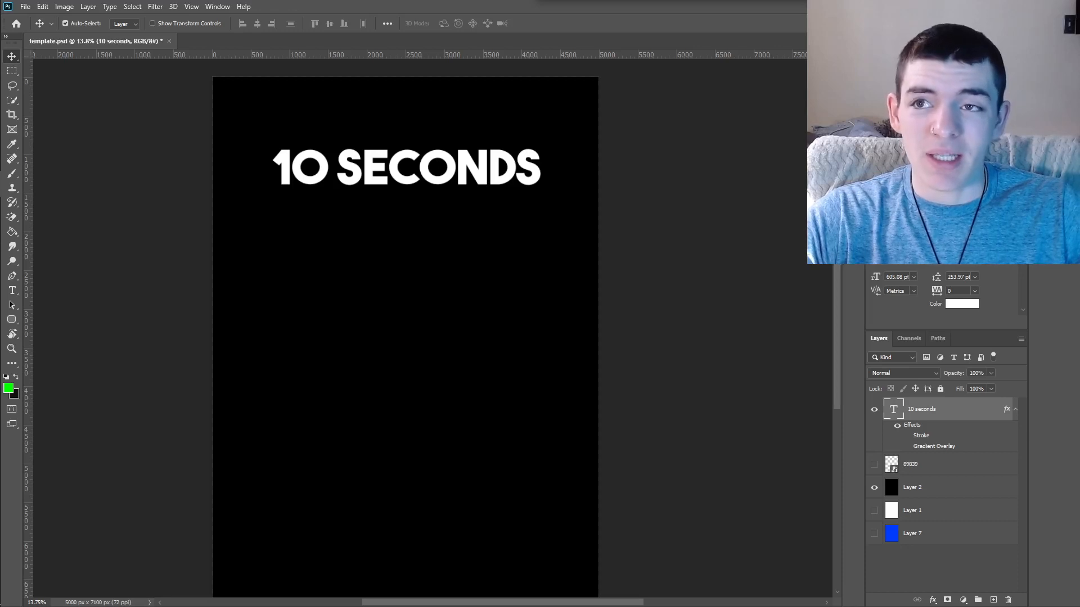
Replace the "10 SECONDS" text with the two lines "THIS IS" and "MY BIRD"
{"action": "left_click", "coordinate": [387, 172]}
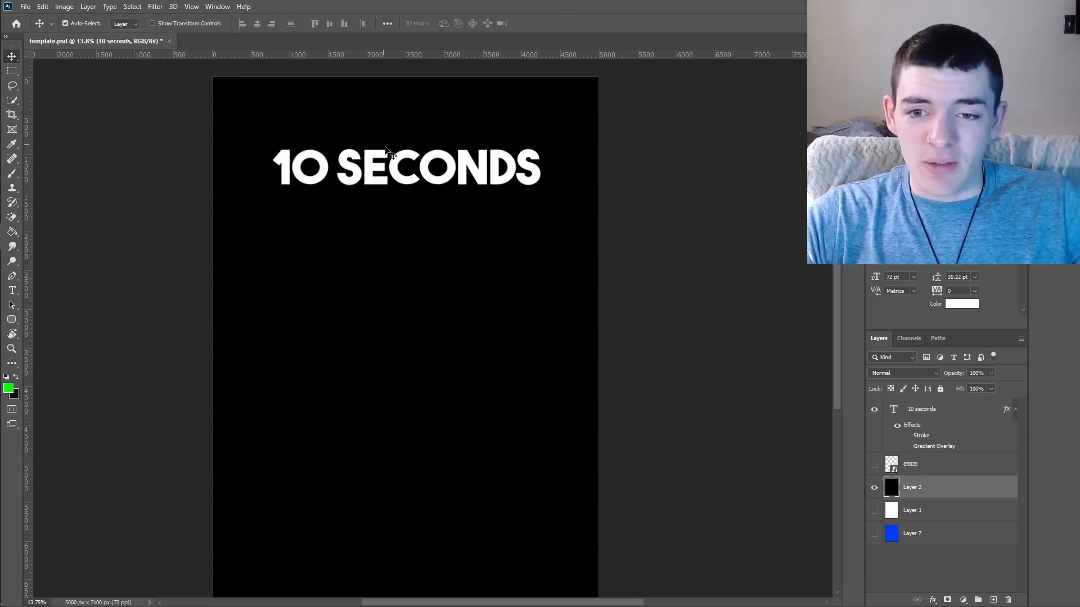
{"action": "double_click", "coordinate": [387, 171]}
{"action": "type", "text": "THIS "}
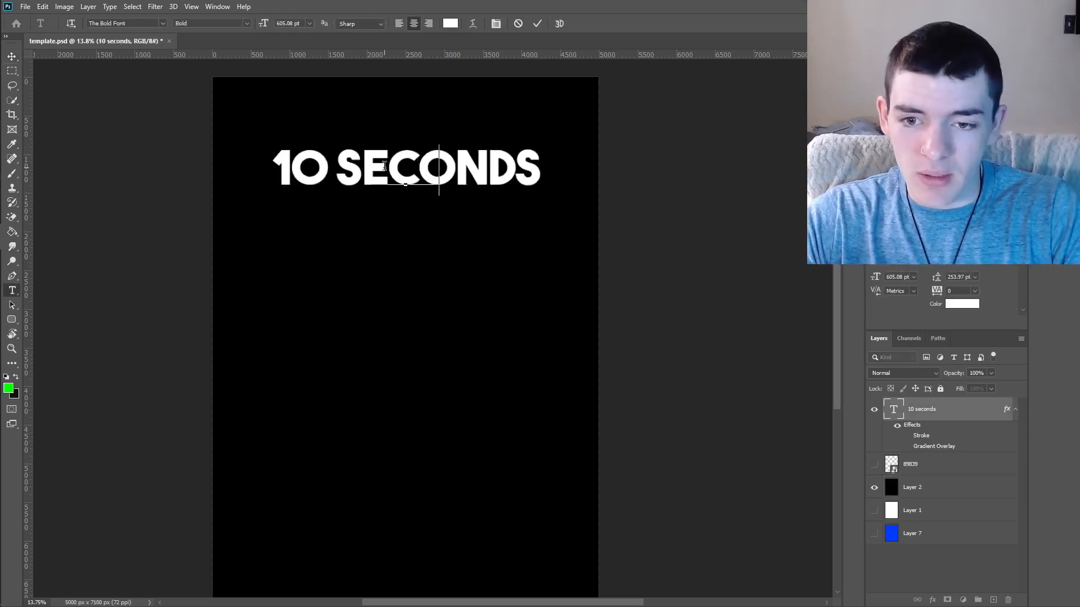
{"action": "type", "text": "IS"}
{"action": "key", "text": "Return"}
{"action": "type", "text": "MY BUIR"}
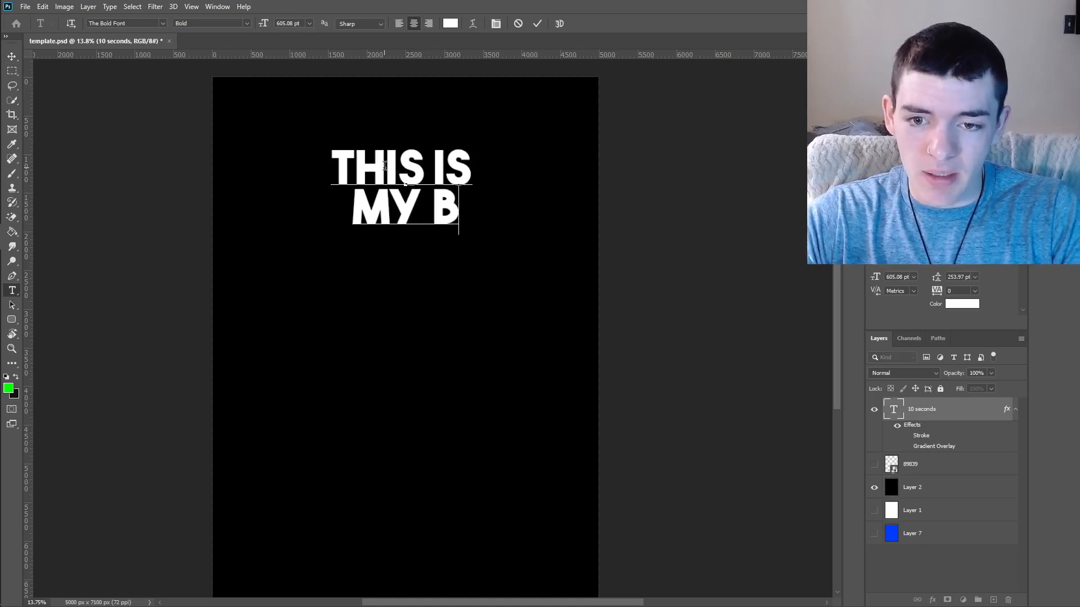
{"action": "key", "text": "BackSpace"}
{"action": "key", "text": "BackSpace"}
{"action": "key", "text": "BackSpace"}
{"action": "type", "text": "URD"}
{"action": "key", "text": "BackSpace"}
{"action": "key", "text": "BackSpace"}
{"action": "key", "text": "BackSpace"}
{"action": "type", "text": "IRD"}
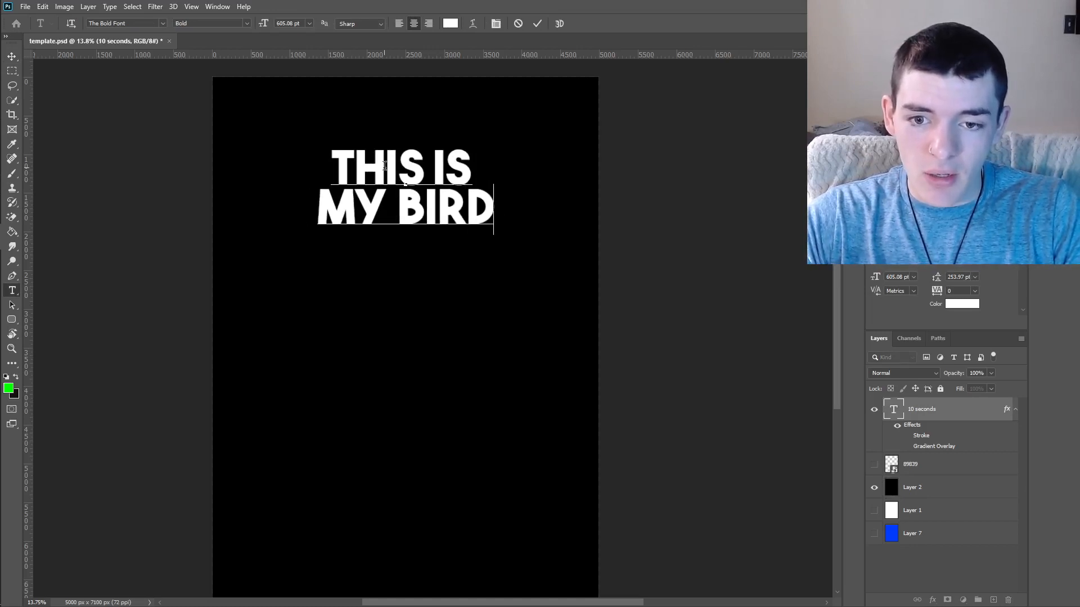
Add the lines "WATCHING" and "SHIRT" below "MY BIRD" and commit the text
{"action": "key", "text": "Return"}
{"action": "type", "text": "WATCHING"}
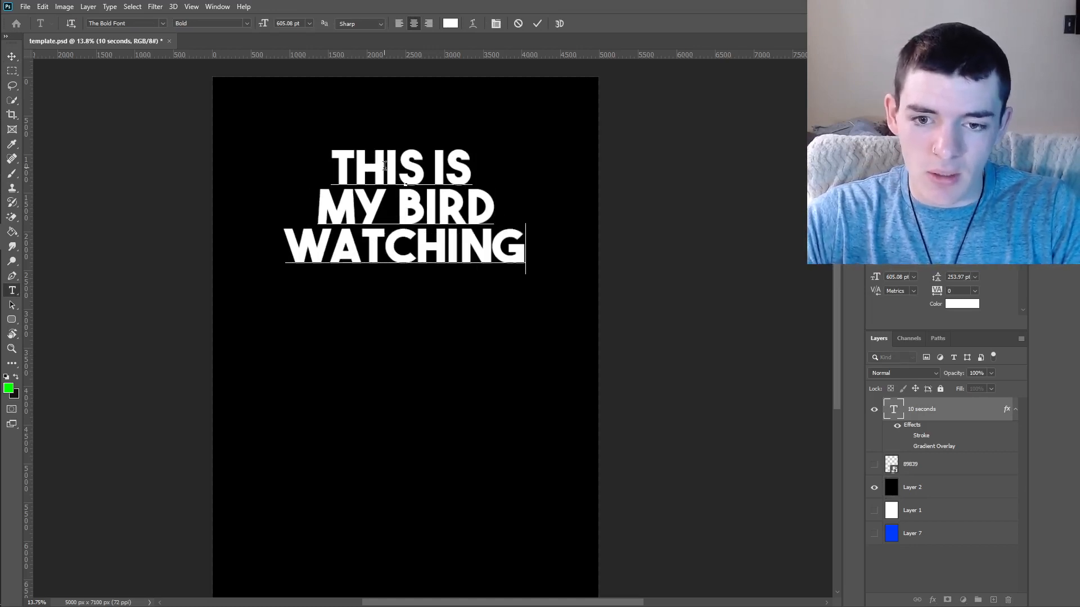
{"action": "key", "text": "BackSpace"}
{"action": "key", "text": "Return"}
{"action": "type", "text": "SHIRTY"}
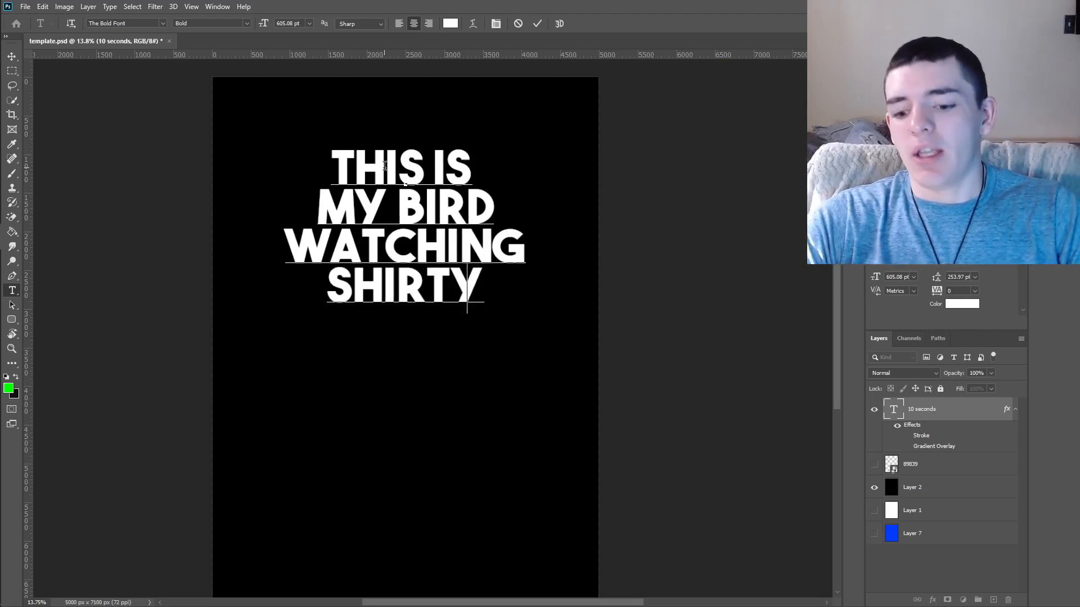
{"action": "key", "text": "BackSpace"}
{"action": "left_click", "coordinate": [538, 23]}
{"action": "key", "text": "v"}
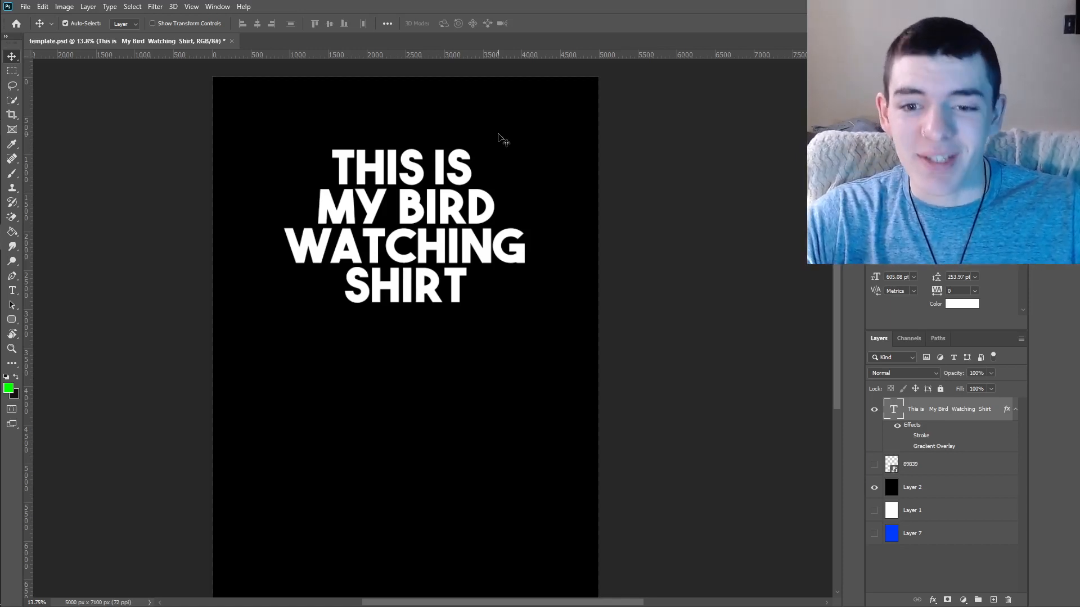
Enlarge the four-line text block and center it horizontally in the upper part of the canvas
{"action": "left_click_drag", "start_coordinate": [432, 179], "coordinate": [436, 175]}
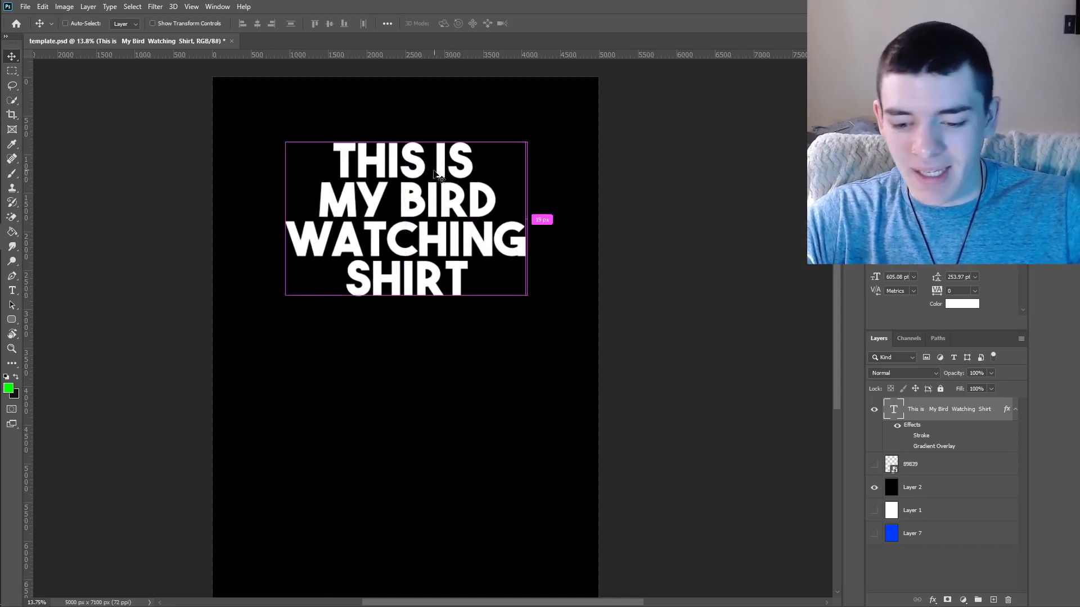
{"action": "key", "text": "ctrl+t"}
{"action": "left_click_drag", "start_coordinate": [529, 141], "coordinate": [617, 93]}
{"action": "left_click_drag", "start_coordinate": [504, 162], "coordinate": [471, 184]}
{"action": "left_click", "coordinate": [556, 23]}
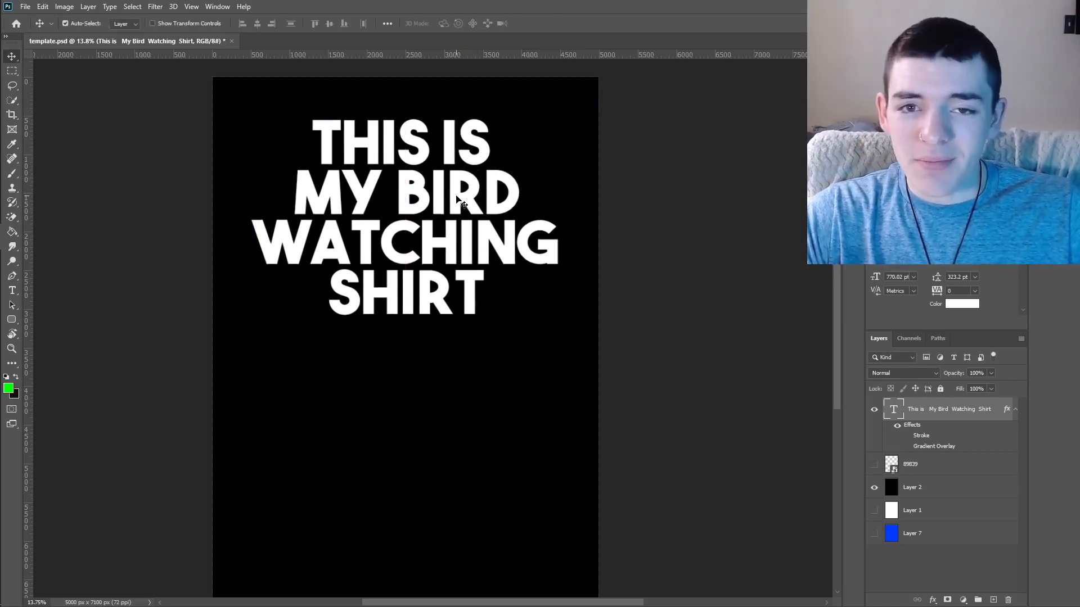
Change the font of the whole four-line text to Bebas Neue
{"action": "double_click", "coordinate": [462, 203]}
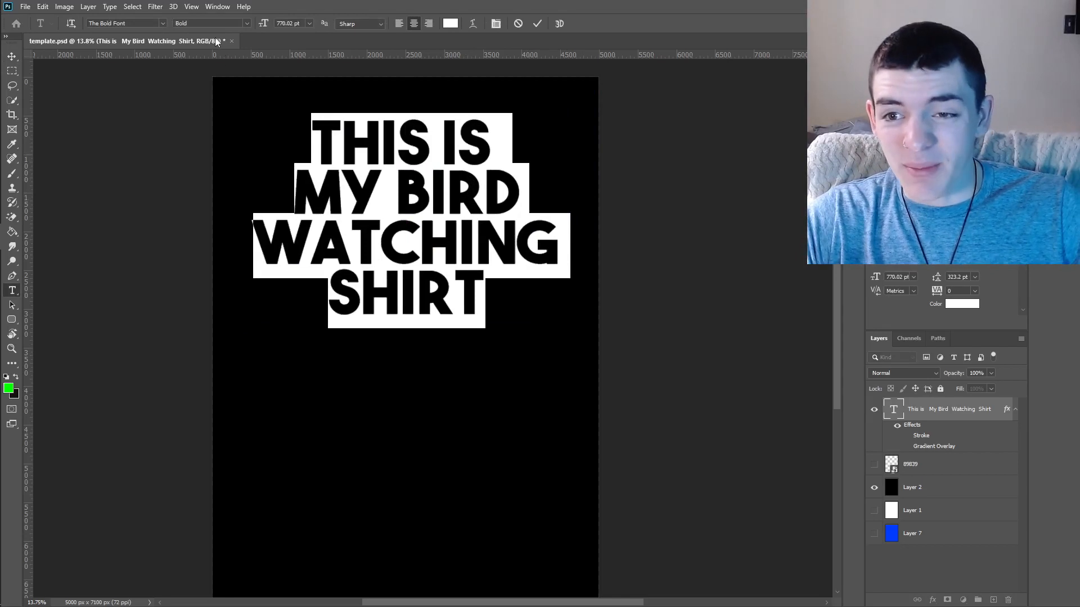
{"action": "left_click", "coordinate": [247, 23]}
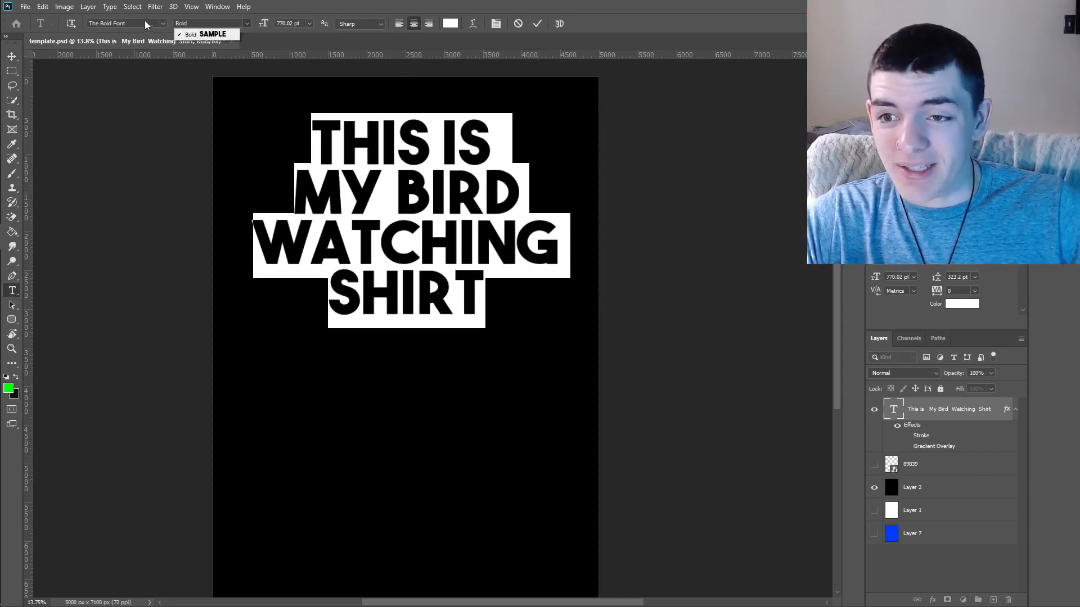
{"action": "left_click", "coordinate": [160, 24]}
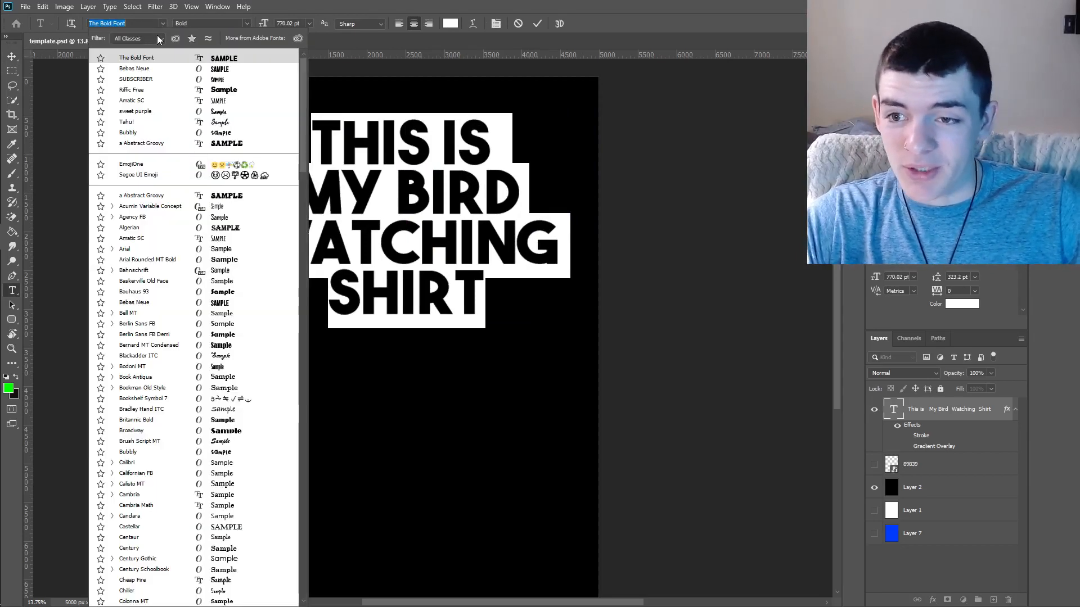
{"action": "left_click", "coordinate": [145, 69]}
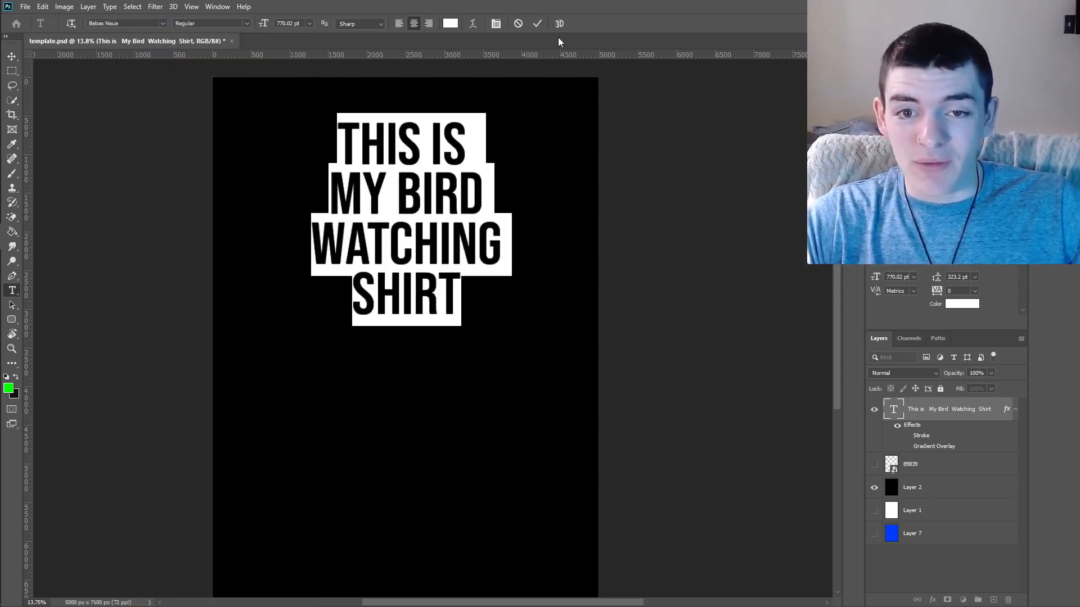
{"action": "left_click", "coordinate": [537, 23]}
Scale the four-line text up to about 129% and re-center it near the top of the canvas
{"action": "key", "text": "v"}
{"action": "key", "text": "ctrl+t"}
{"action": "left_click_drag", "start_coordinate": [499, 114], "coordinate": [614, 101]}
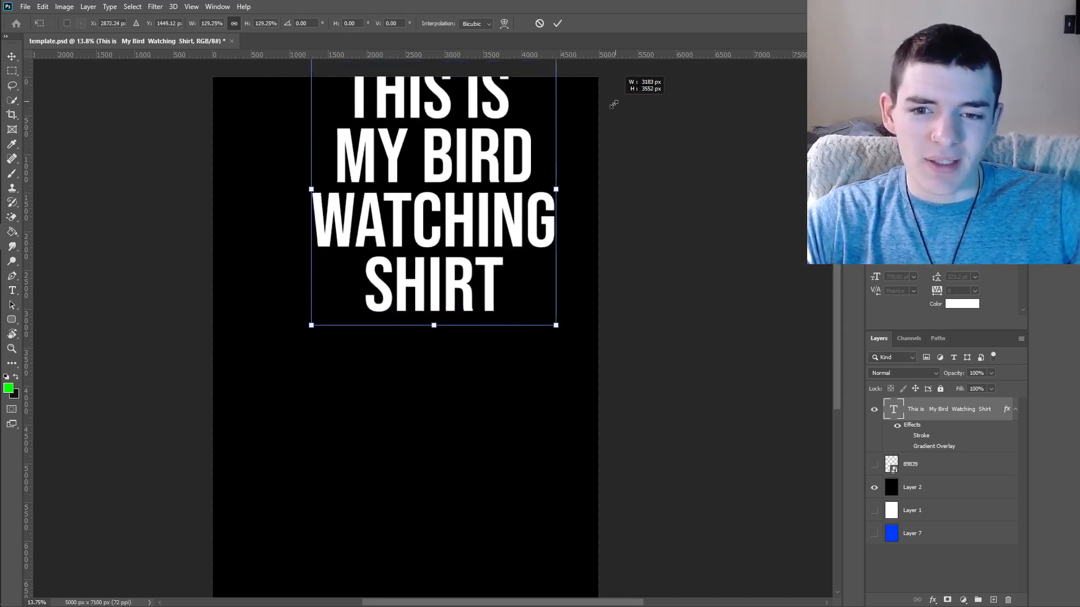
{"action": "left_click_drag", "start_coordinate": [475, 156], "coordinate": [444, 192]}
{"action": "left_click", "coordinate": [558, 23]}
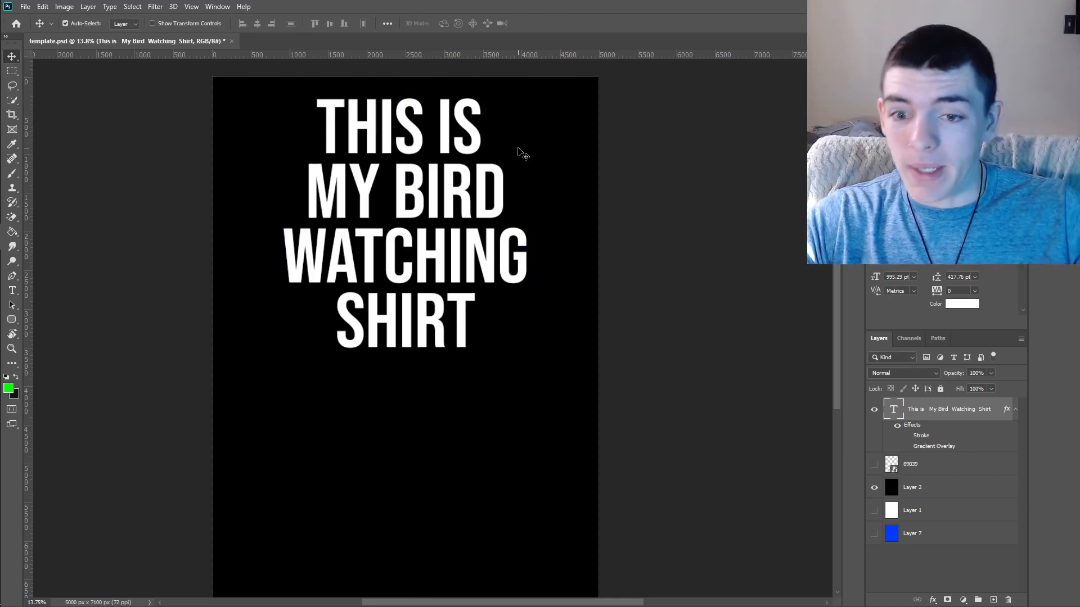
Delete all the wording from the bird watching shirt text layer and commit the empty text
{"action": "double_click", "coordinate": [431, 182]}
{"action": "key", "text": "BackSpace"}
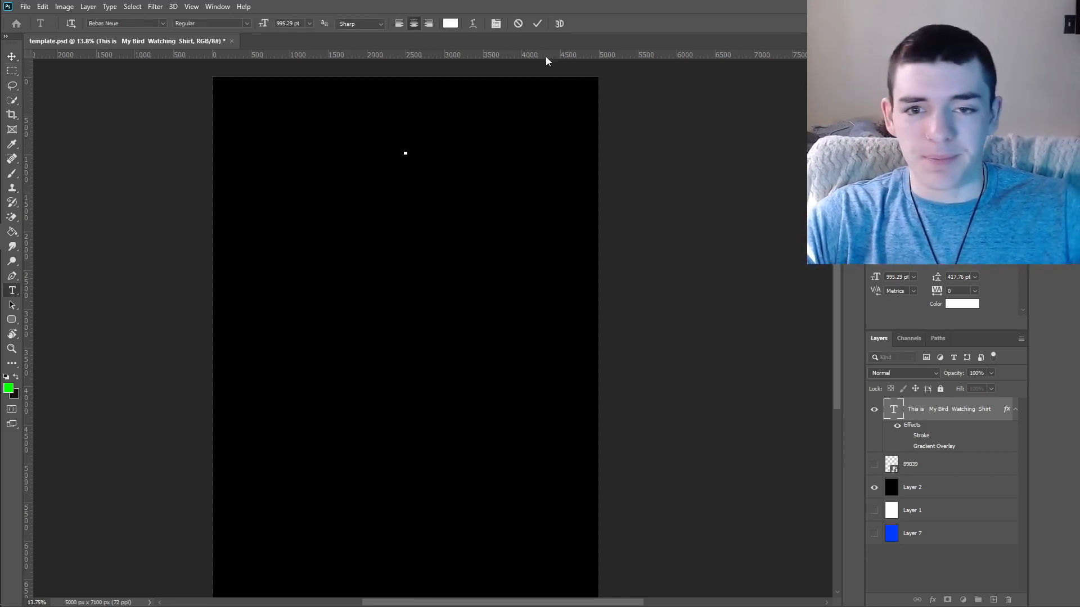
{"action": "left_click", "coordinate": [537, 23]}
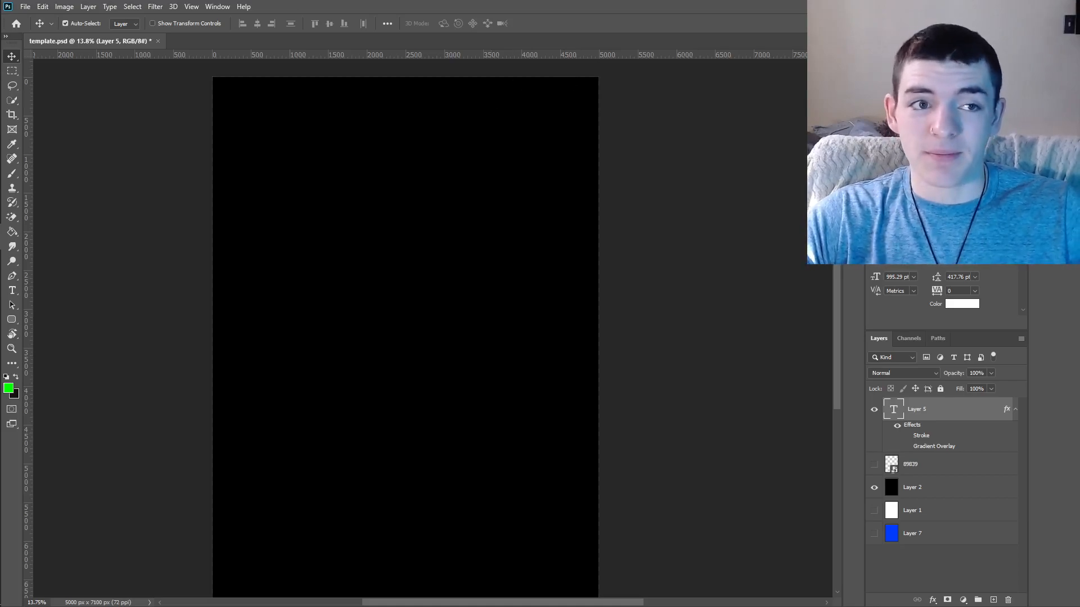
{"action": "key", "text": "alt+Tab"}
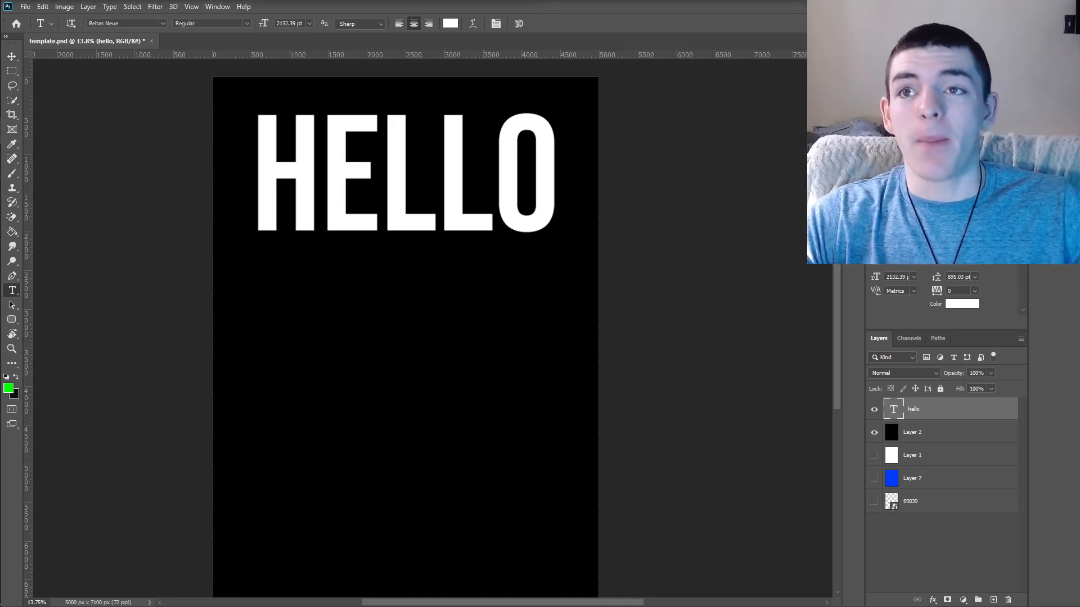
Replace the word "HELLO" in the text layer with "PROFESSIONAL"
{"action": "left_click", "coordinate": [537, 170]}
{"action": "key", "text": "BackSpace"}
{"action": "key", "text": "BackSpace"}
{"action": "key", "text": "BackSpace"}
{"action": "key", "text": "BackSpace"}
{"action": "key", "text": "BackSpace"}
{"action": "type", "text": "PROFESSIONAL"}
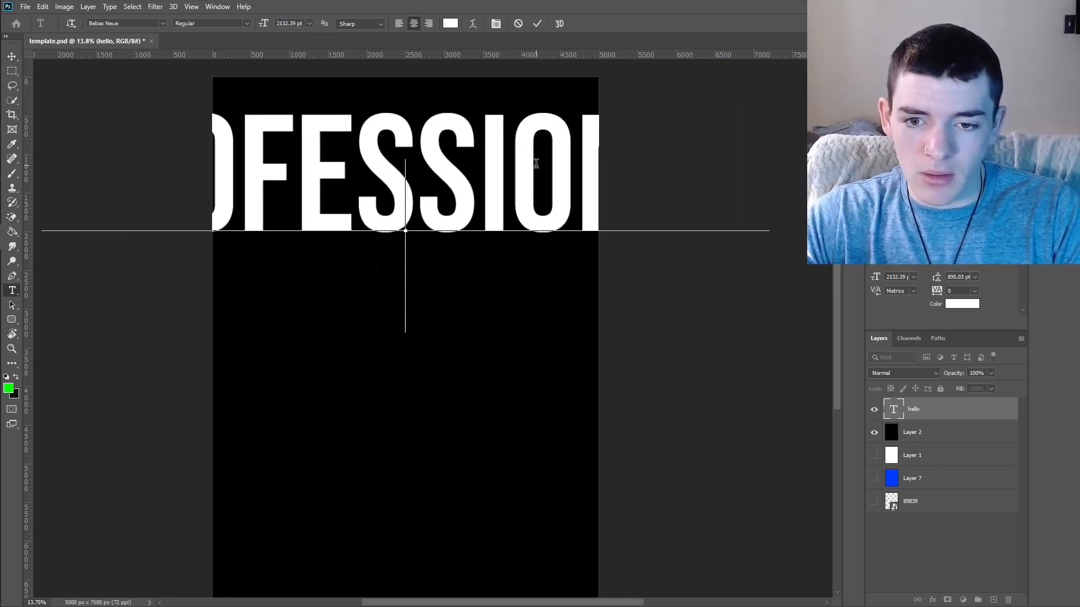
Add the lines "BIRD" and "WATCHER" below "PROFESSIONAL" and commit the text
{"action": "key", "text": "Return"}
{"action": "type", "text": "BUR"}
{"action": "key", "text": "BackSpace"}
{"action": "key", "text": "BackSpace"}
{"action": "type", "text": "IRDWATCHER"}
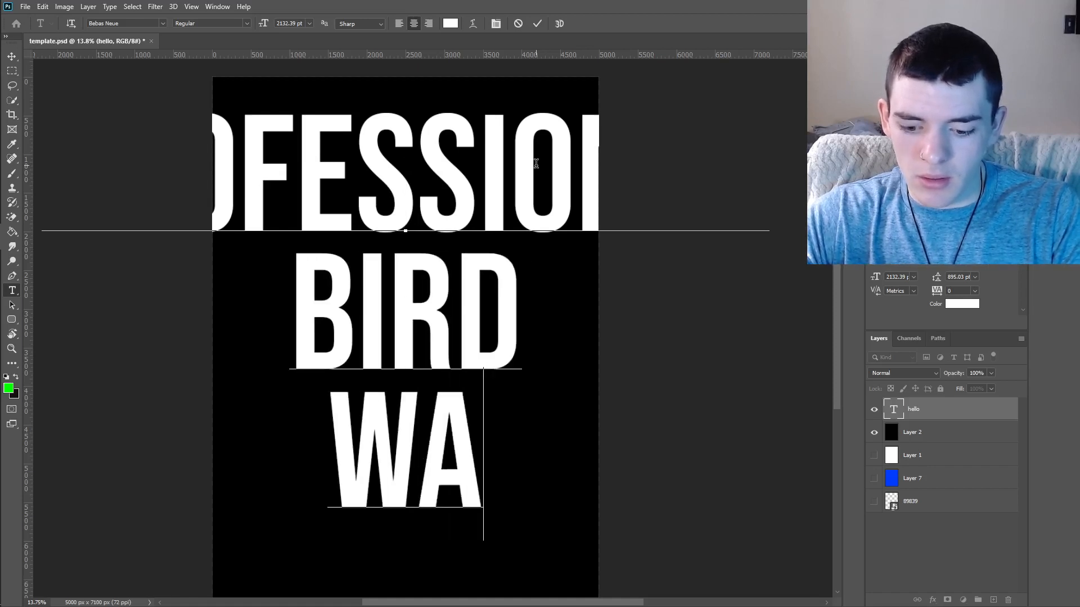
{"action": "left_click", "coordinate": [537, 24]}
Scale the "PROFESSIONAL BIRD WATCHER" text down to about 48% and center it horizontally near the top of the canvas
{"action": "key", "text": "ctrl+a"}
{"action": "key", "text": "v"}
{"action": "left_click", "coordinate": [12, 71]}
{"action": "right_click", "coordinate": [386, 202]}
{"action": "left_click", "coordinate": [419, 309]}
{"action": "left_click_drag", "start_coordinate": [705, 120], "coordinate": [248, 253]}
{"action": "left_click_drag", "start_coordinate": [253, 381], "coordinate": [479, 161]}
{"action": "left_click_drag", "start_coordinate": [543, 149], "coordinate": [608, 110]}
{"action": "left_click_drag", "start_coordinate": [502, 180], "coordinate": [465, 150]}
{"action": "left_click_drag", "start_coordinate": [571, 77], "coordinate": [579, 73]}
{"action": "left_click_drag", "start_coordinate": [532, 99], "coordinate": [535, 112]}
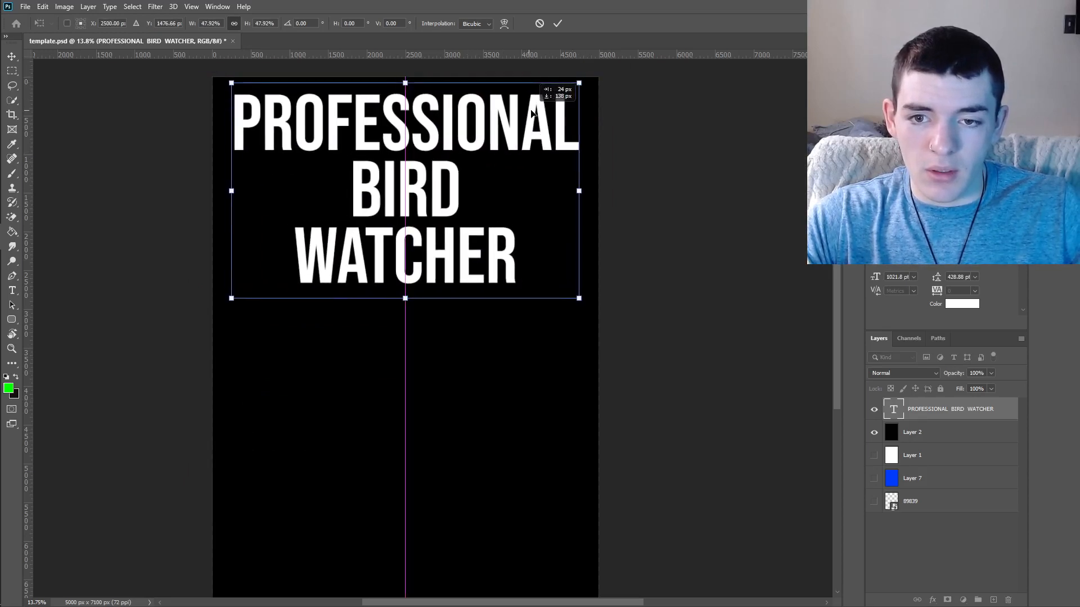
{"action": "key", "text": "Return"}
{"action": "key", "text": "m"}
Switch to the browser and search FreeSVG for "bird"
{"action": "mouse_move", "coordinate": [17, 131]}
{"action": "left_click", "coordinate": [89, 184]}
{"action": "left_click", "coordinate": [401, 177]}
{"action": "type", "text": "n"}
{"action": "key", "text": "BackSpace"}
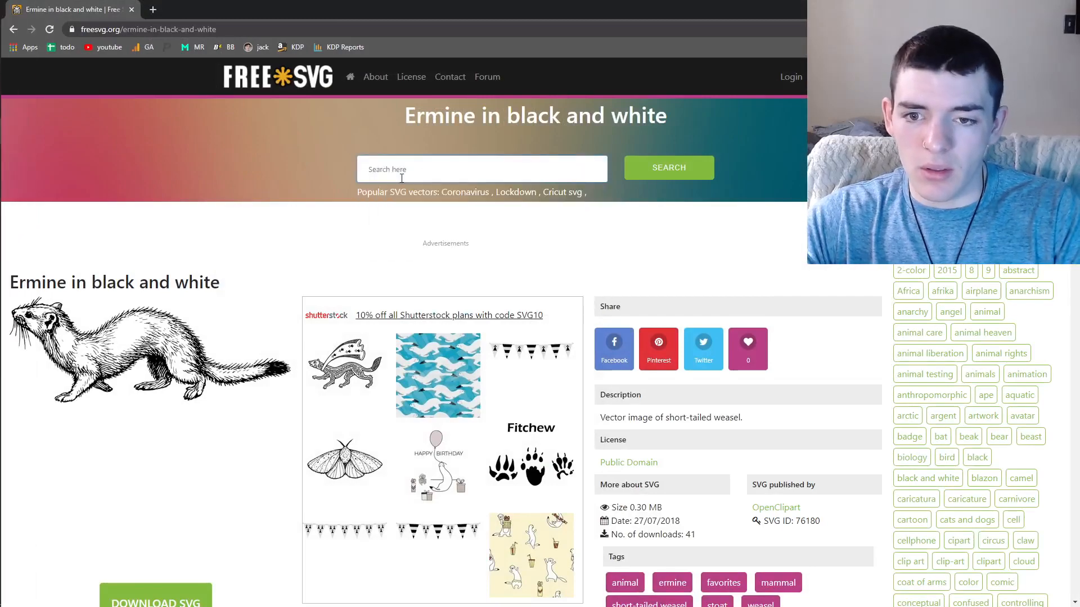
{"action": "type", "text": "bird"}
{"action": "key", "text": "Return"}
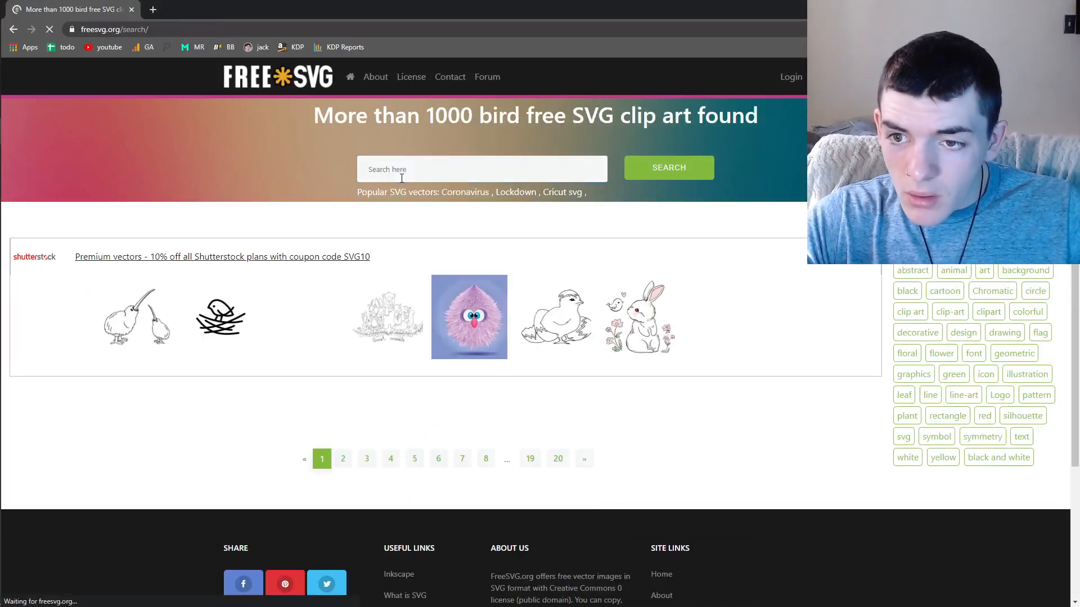
Download the black-and-white perched bird SVG and place it in the Photoshop design below the text
{"action": "scroll", "coordinate": [594, 307], "scroll_direction": "down", "scroll_amount": 3}
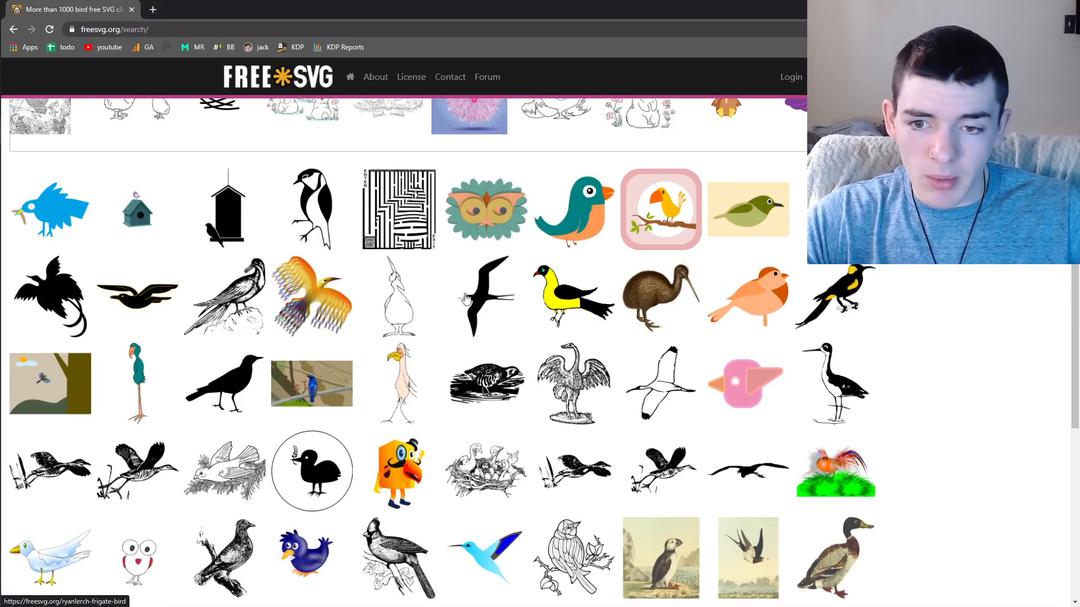
{"action": "left_click", "coordinate": [314, 228]}
{"action": "left_click_drag", "start_coordinate": [50, 596], "coordinate": [496, 355]}
{"action": "key", "text": "Return"}
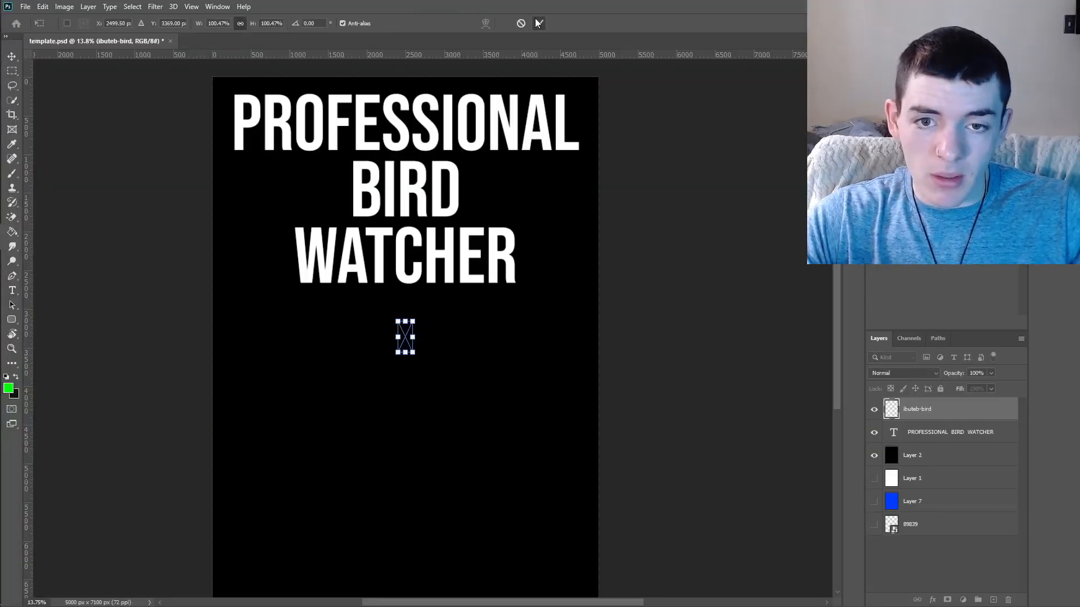
Apply a Color Overlay to the bird layer, using white as the overlay color
{"action": "right_click", "coordinate": [962, 409]}
{"action": "left_click", "coordinate": [877, 273]}
{"action": "left_click", "coordinate": [452, 486]}
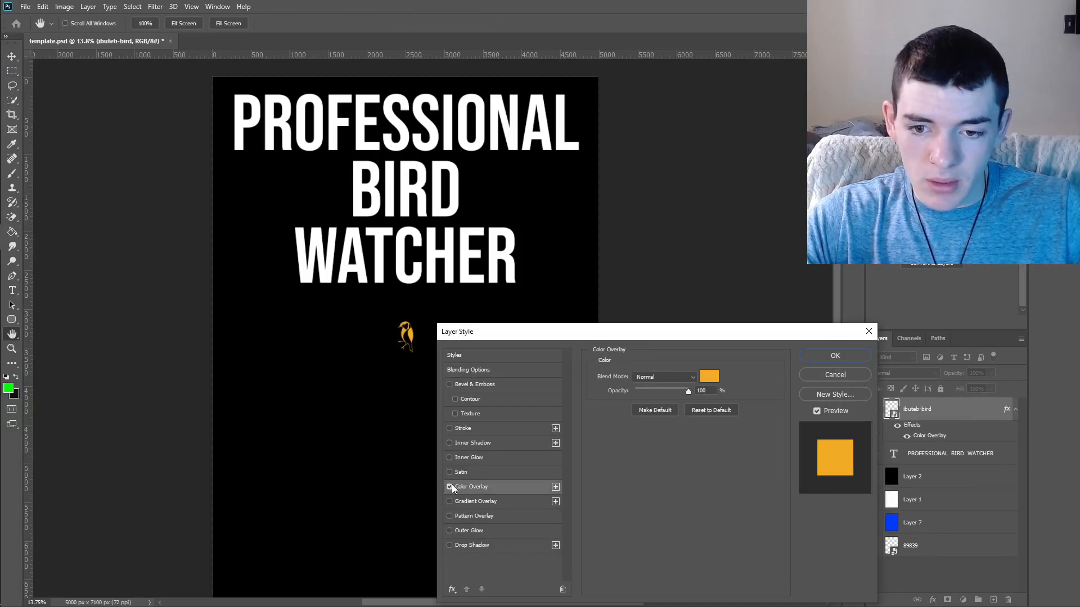
{"action": "left_click", "coordinate": [709, 376]}
{"action": "left_click_drag", "start_coordinate": [680, 374], "coordinate": [678, 270]}
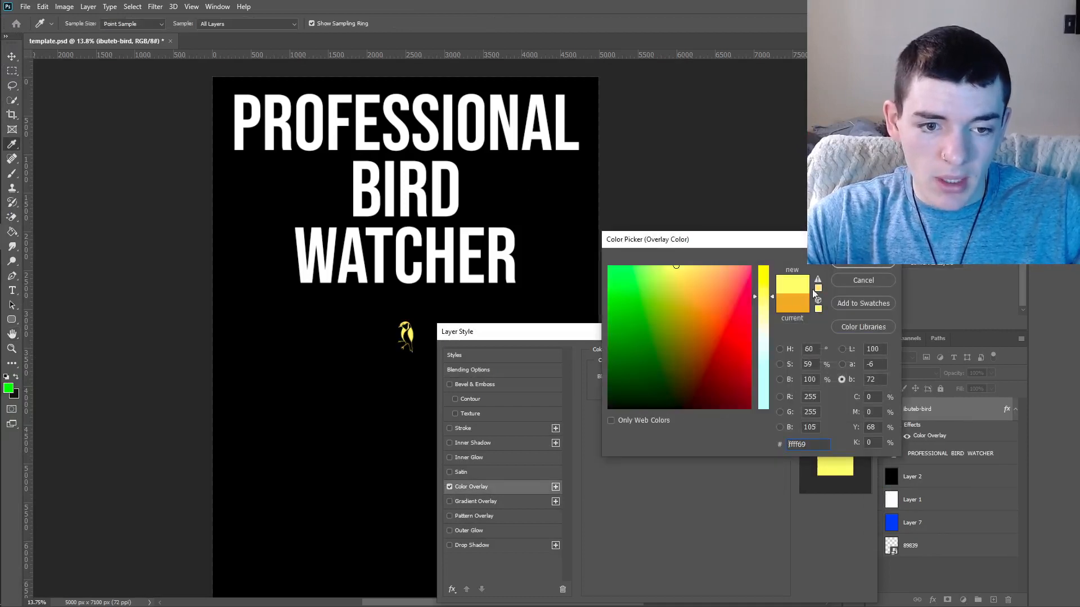
{"action": "left_click", "coordinate": [509, 264]}
{"action": "left_click", "coordinate": [864, 261]}
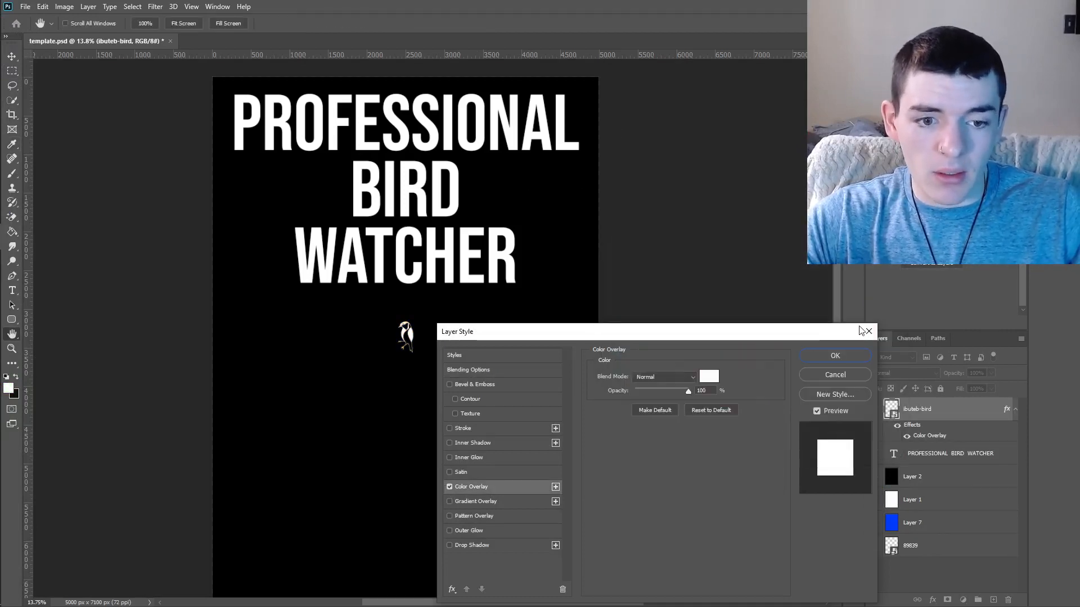
{"action": "left_click", "coordinate": [835, 355]}
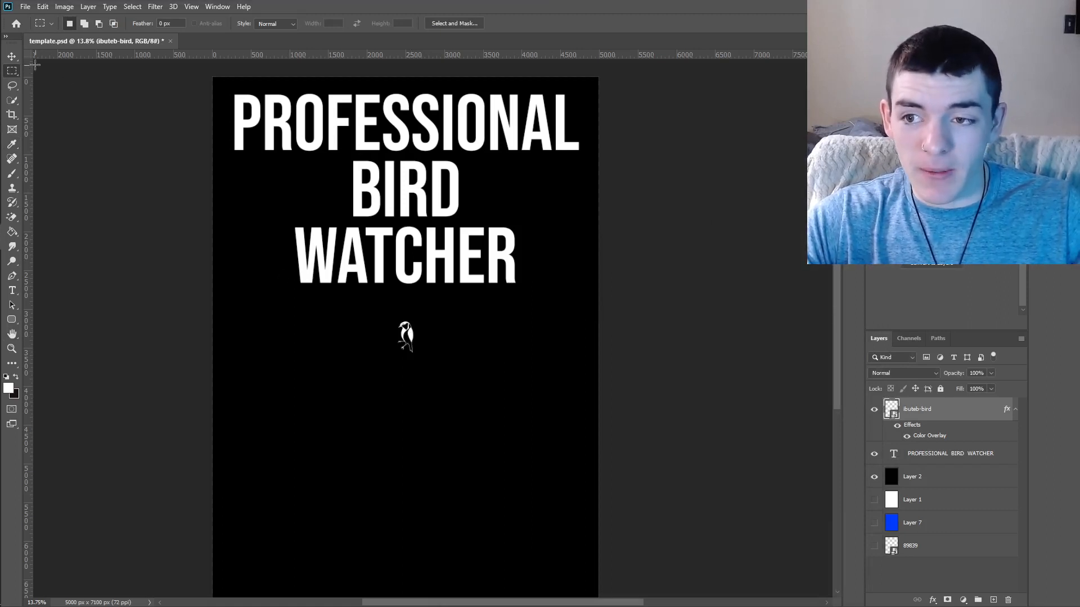
{"action": "key", "text": "v"}
{"action": "scroll", "coordinate": [456, 360], "scroll_direction": "up", "scroll_amount": 1}
{"action": "scroll", "coordinate": [456, 360], "scroll_direction": "up", "scroll_amount": 1}
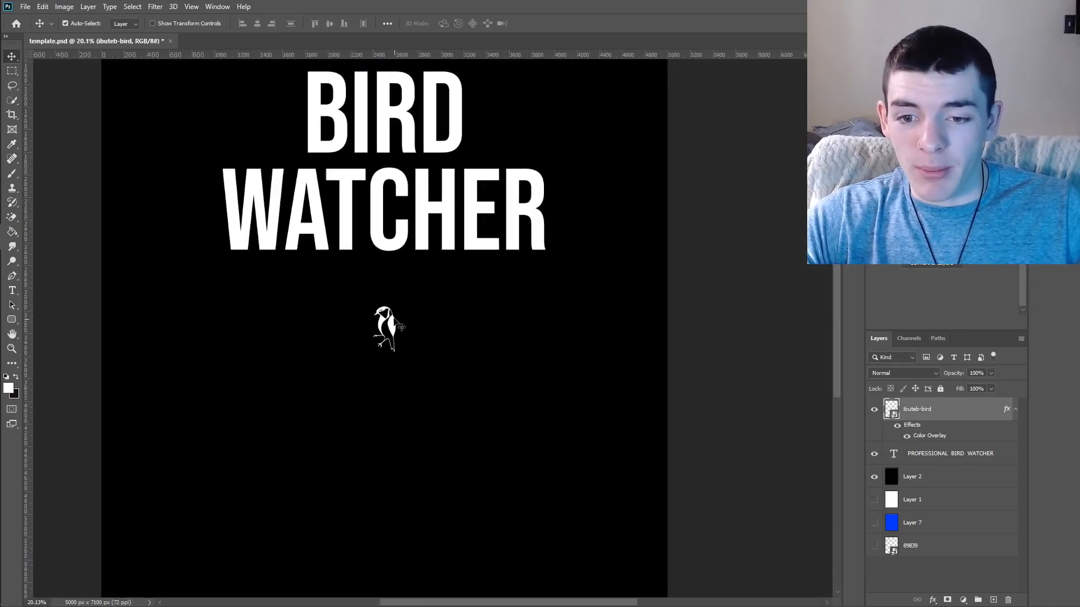
{"action": "left_click", "coordinate": [394, 332]}
{"action": "scroll", "coordinate": [394, 330], "scroll_direction": "down", "scroll_amount": 2}
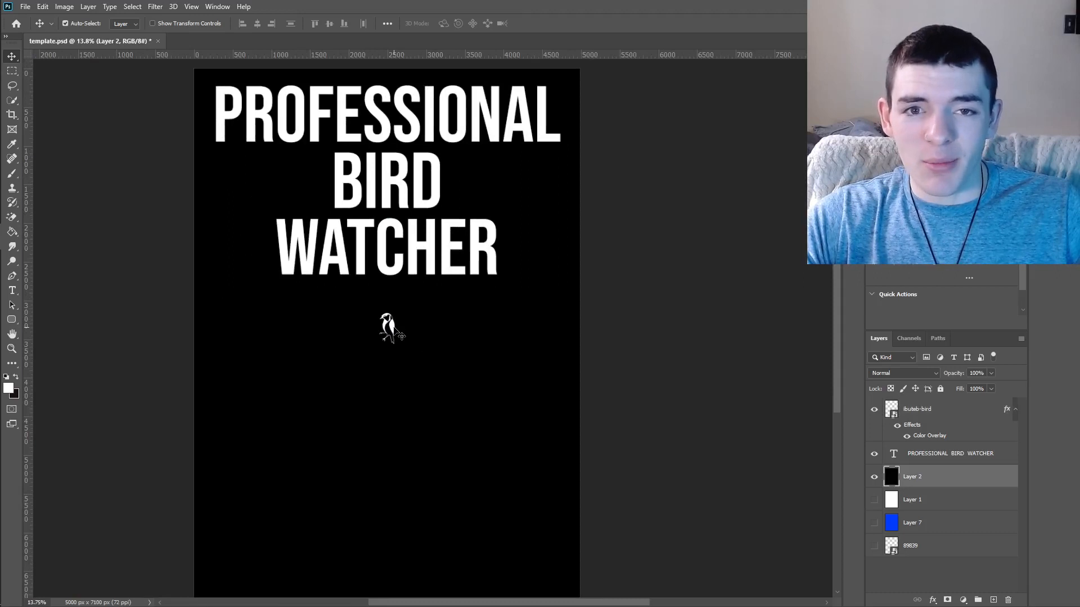
Move the white bird beside the BIRD and WATCHER lines at the canvas's right edge and enlarge it to about 397%
{"action": "left_click_drag", "start_coordinate": [391, 329], "coordinate": [624, 170]}
{"action": "key", "text": "ctrl+t"}
{"action": "left_click_drag", "start_coordinate": [523, 180], "coordinate": [521, 185]}
{"action": "left_click", "coordinate": [538, 23]}
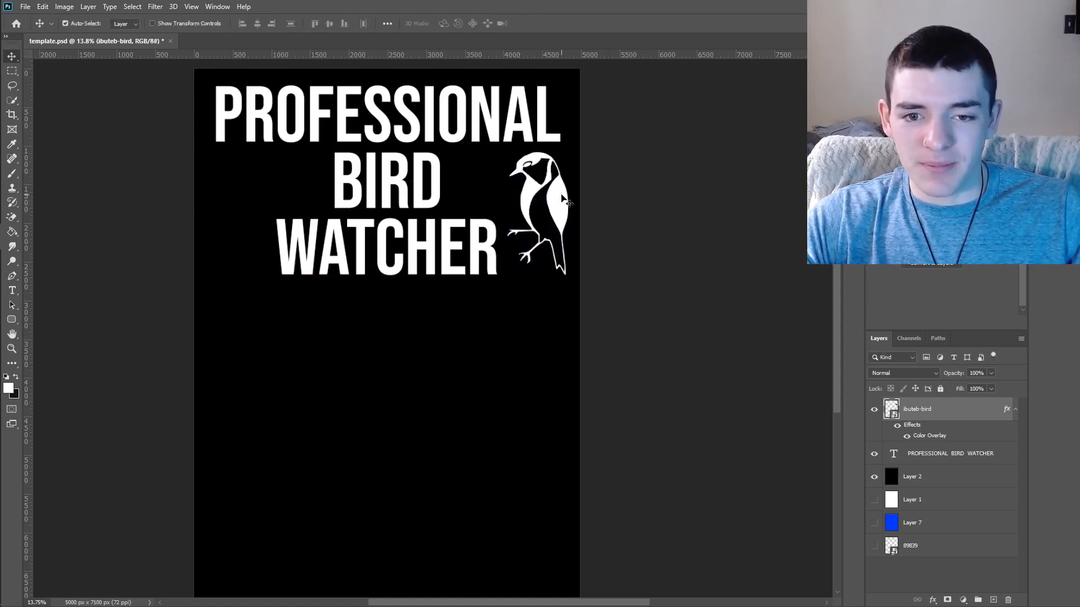
Duplicate the bird onto the opposite side of the text, flip the copy horizontally and nudge it slightly inward
{"action": "left_click_drag", "start_coordinate": [564, 200], "coordinate": [249, 213]}
{"action": "key", "text": "ctrl+t"}
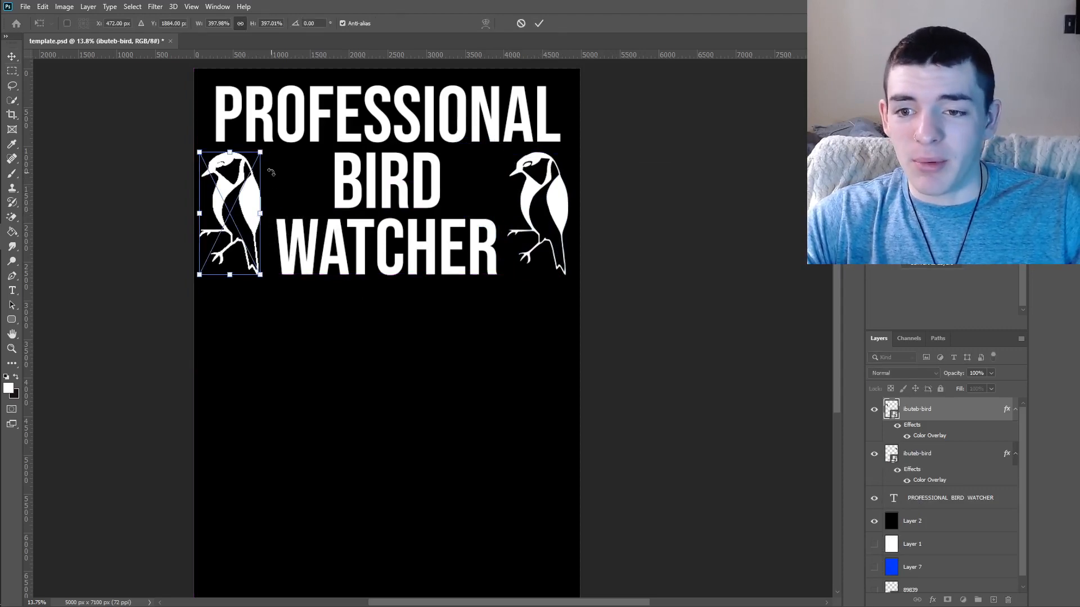
{"action": "left_click", "coordinate": [539, 23]}
{"action": "left_click", "coordinate": [42, 7]}
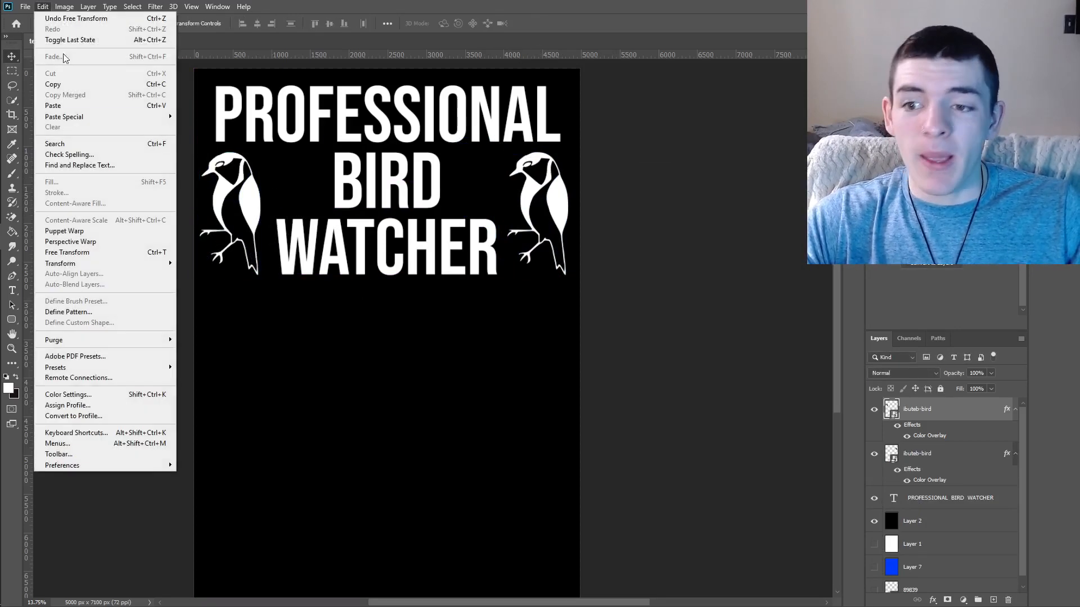
{"action": "mouse_move", "coordinate": [87, 264]}
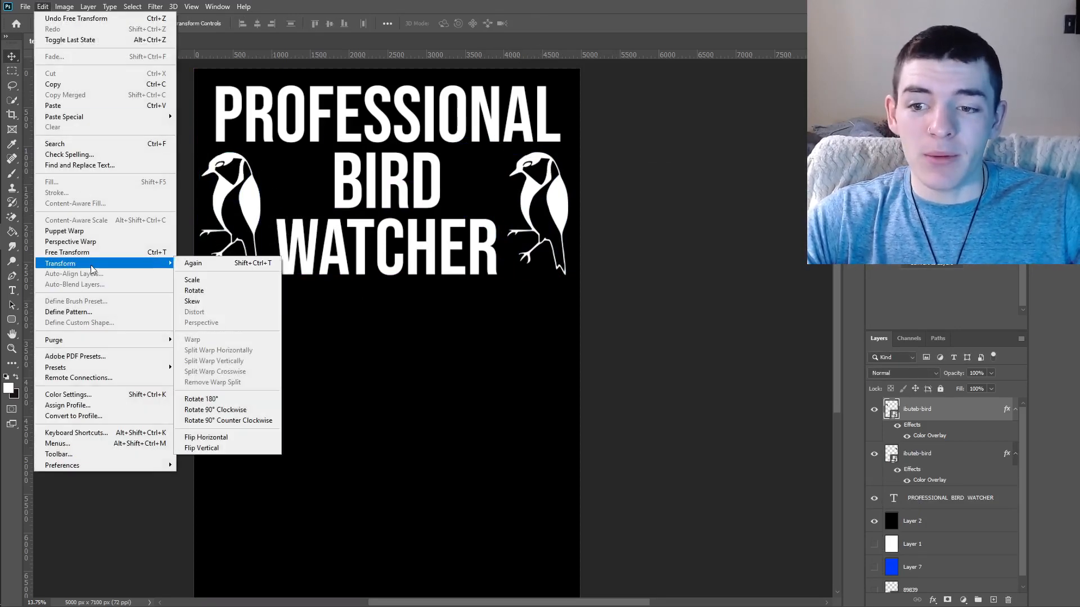
{"action": "left_click", "coordinate": [228, 442]}
{"action": "left_click_drag", "start_coordinate": [246, 194], "coordinate": [253, 195]}
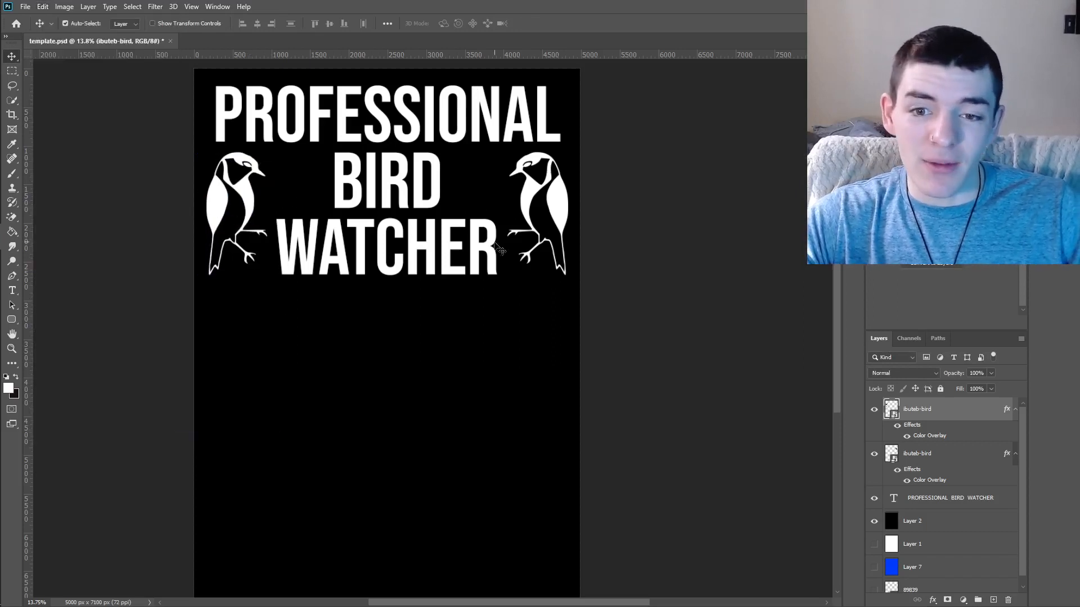
Delete "BIRD WATCHER" from the text layer so that it reads only "PROFESSIONAL"
{"action": "left_click", "coordinate": [378, 196]}
{"action": "double_click", "coordinate": [378, 196]}
{"action": "left_click", "coordinate": [415, 212]}
{"action": "left_click_drag", "start_coordinate": [497, 242], "coordinate": [326, 168]}
{"action": "key", "text": "BackSpace"}
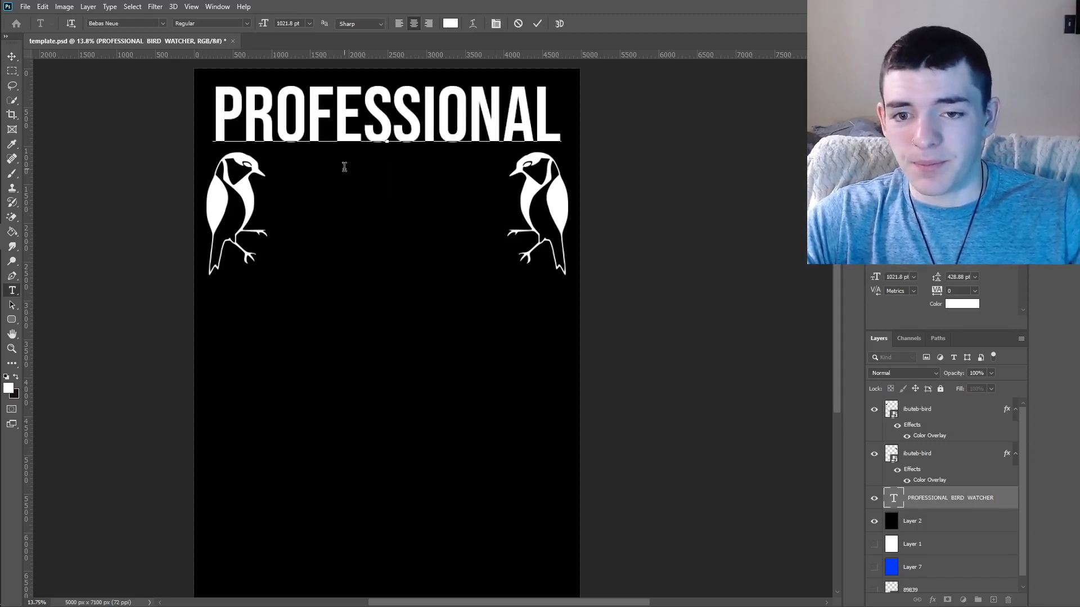
{"action": "left_click", "coordinate": [537, 25]}
{"action": "key", "text": "v"}
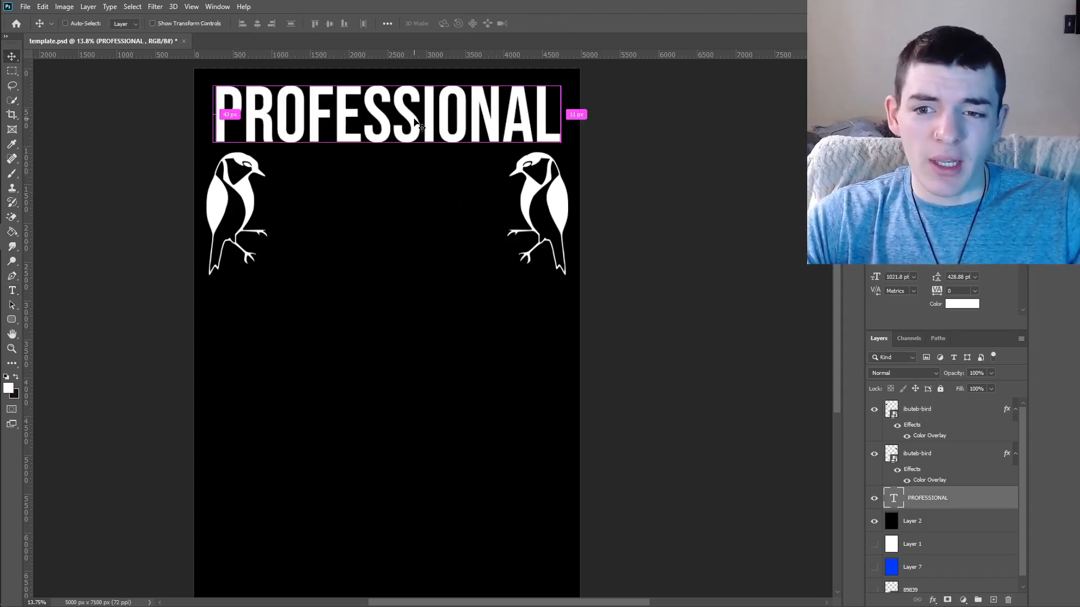
Duplicate the PROFESSIONAL text layer, place the copy below the birds and change its text to "BIRD"
{"action": "key", "text": "ctrl+j"}
{"action": "left_click_drag", "start_coordinate": [404, 191], "coordinate": [433, 288]}
{"action": "double_click", "coordinate": [433, 340]}
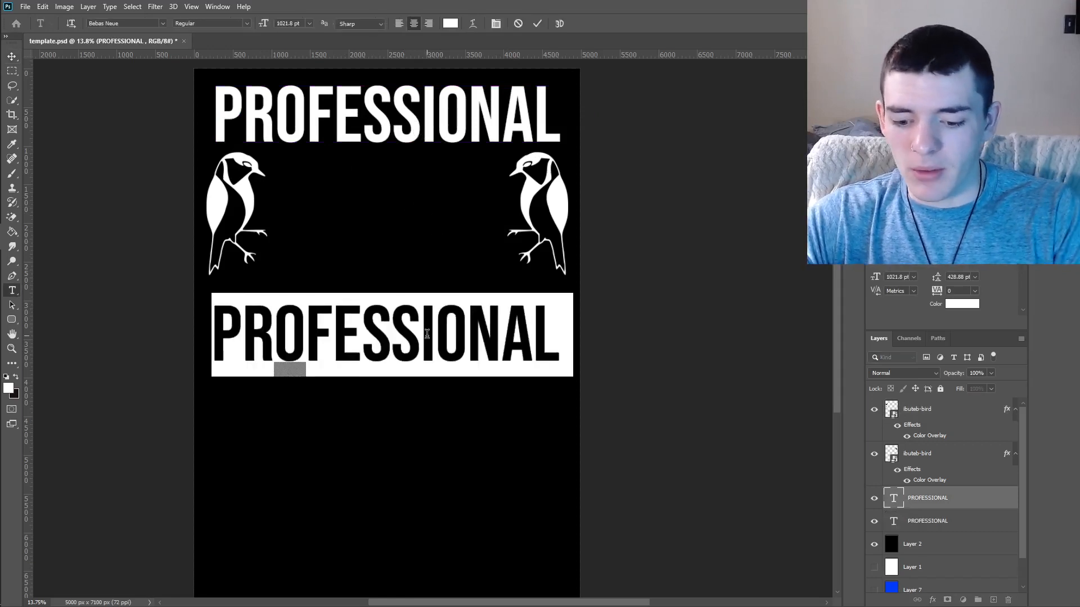
{"action": "type", "text": "BIRD"}
{"action": "left_click", "coordinate": [537, 25]}
Enlarge the BIRD text to about 2182 pt and fit it between the two birds
{"action": "key", "text": "ctrl+t"}
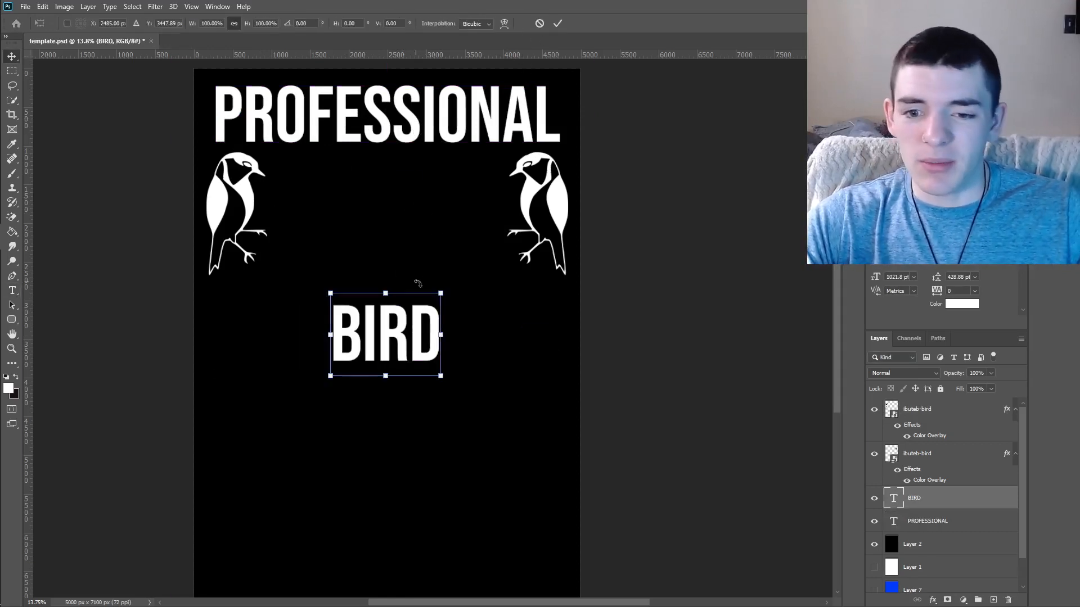
{"action": "left_click_drag", "start_coordinate": [448, 290], "coordinate": [392, 219]}
{"action": "left_click", "coordinate": [557, 23]}
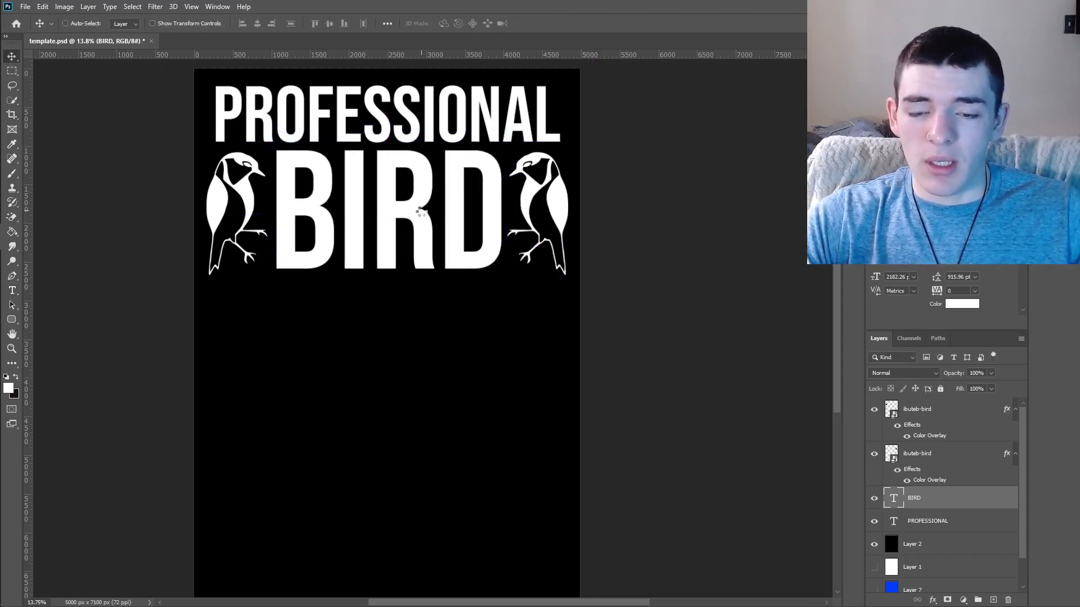
Duplicate the BIRD text directly below itself and change the copy to "WATCHER"
{"action": "left_click_drag", "start_coordinate": [425, 152], "coordinate": [426, 275]}
{"action": "double_click", "coordinate": [416, 325]}
{"action": "type", "text": "WATCHER"}
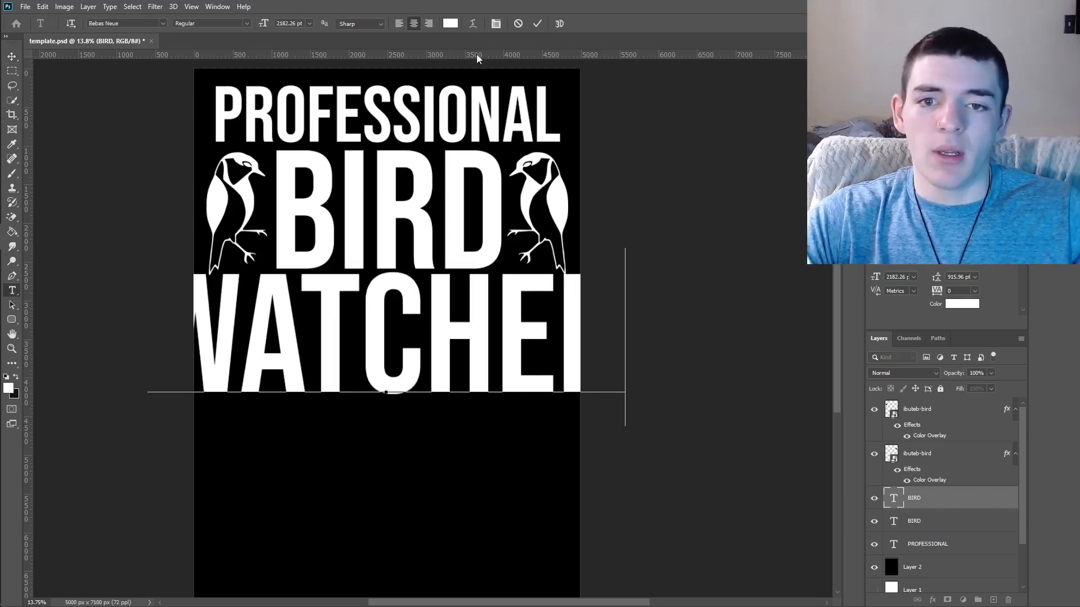
{"action": "left_click", "coordinate": [537, 23]}
Scale the WATCHER text to about 75% and center it horizontally beneath the BIRD line
{"action": "key", "text": "ctrl+t"}
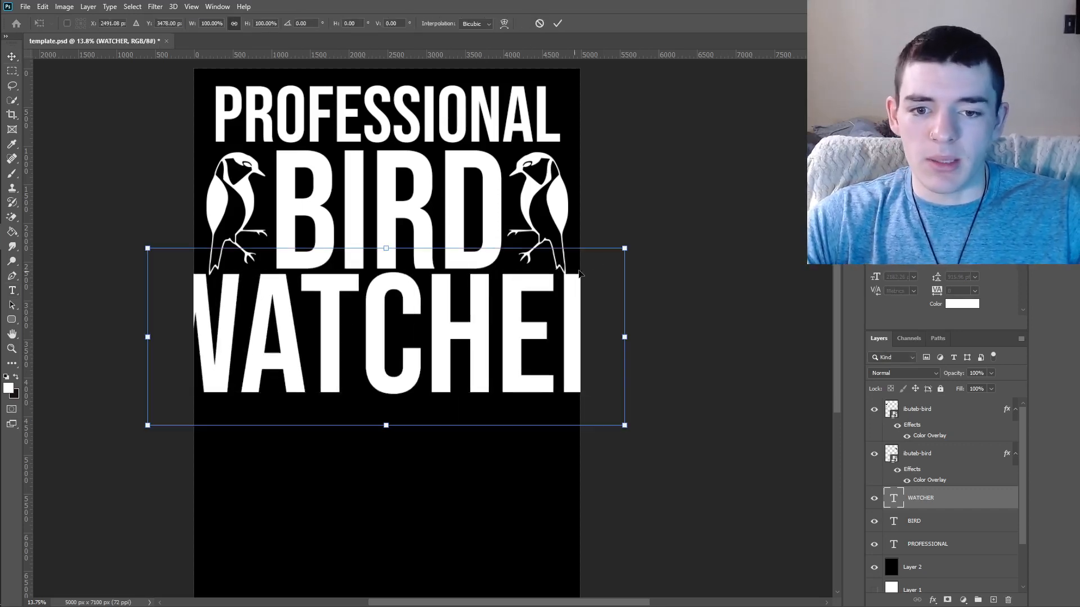
{"action": "mouse_move", "coordinate": [623, 248]}
{"action": "left_mouse_down"}
{"action": "mouse_move", "coordinate": [425, 339]}
{"action": "mouse_move", "coordinate": [611, 254]}
{"action": "left_mouse_up"}
{"action": "left_click_drag", "start_coordinate": [482, 303], "coordinate": [434, 317]}
{"action": "left_click_drag", "start_coordinate": [561, 261], "coordinate": [570, 257]}
{"action": "left_click_drag", "start_coordinate": [504, 290], "coordinate": [505, 297]}
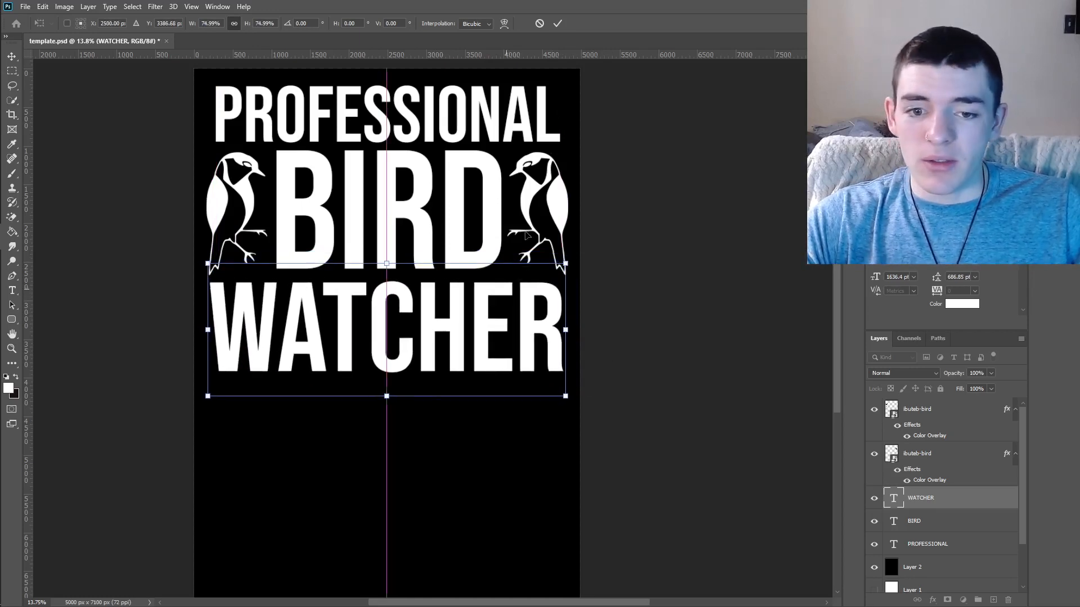
{"action": "key", "text": "Return"}
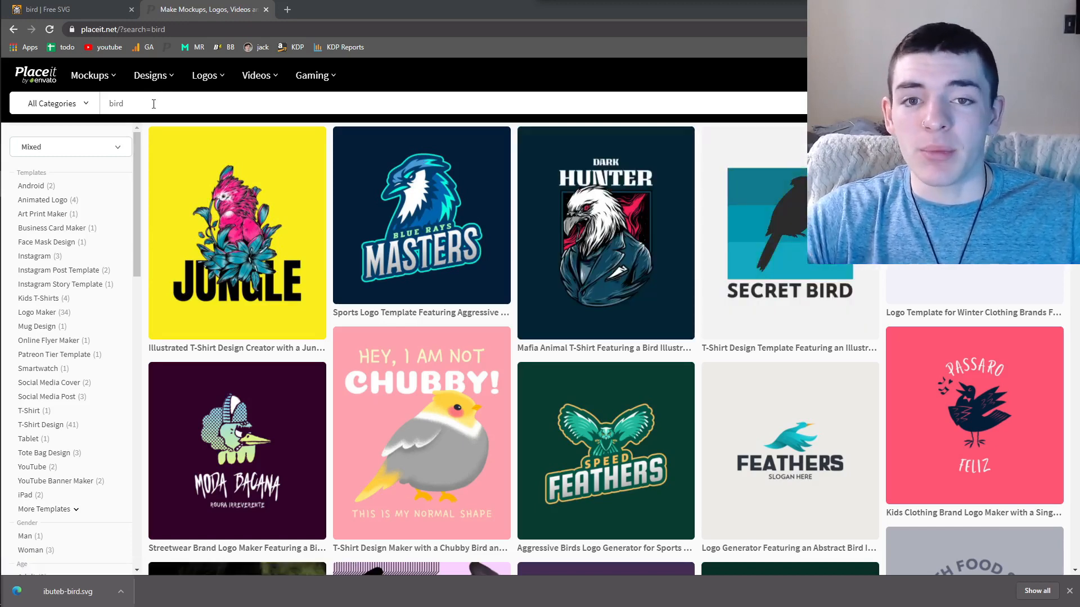
Browse Placeit's bird templates in the browser, open the "SECRET BIRD" T-shirt design and show the page full screen
{"action": "scroll", "coordinate": [416, 166], "scroll_direction": "down", "scroll_amount": 1}
{"action": "scroll", "coordinate": [540, 192], "scroll_direction": "up", "scroll_amount": 1}
{"action": "scroll", "coordinate": [742, 246], "scroll_direction": "down", "scroll_amount": 7}
{"action": "scroll", "coordinate": [796, 252], "scroll_direction": "up", "scroll_amount": 4}
{"action": "scroll", "coordinate": [796, 251], "scroll_direction": "up", "scroll_amount": 3}
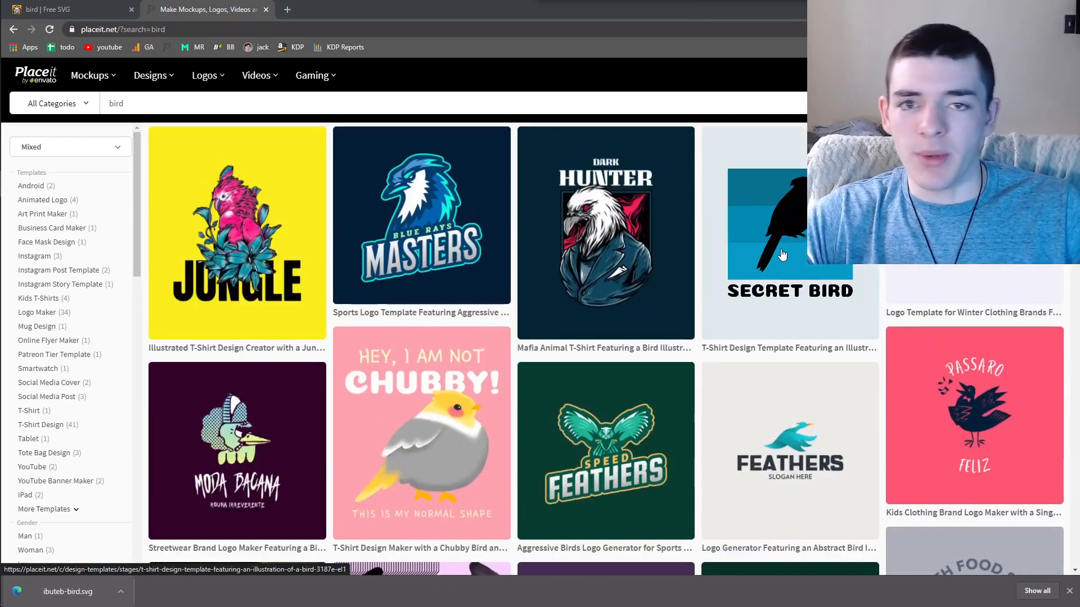
{"action": "left_click", "coordinate": [782, 255]}
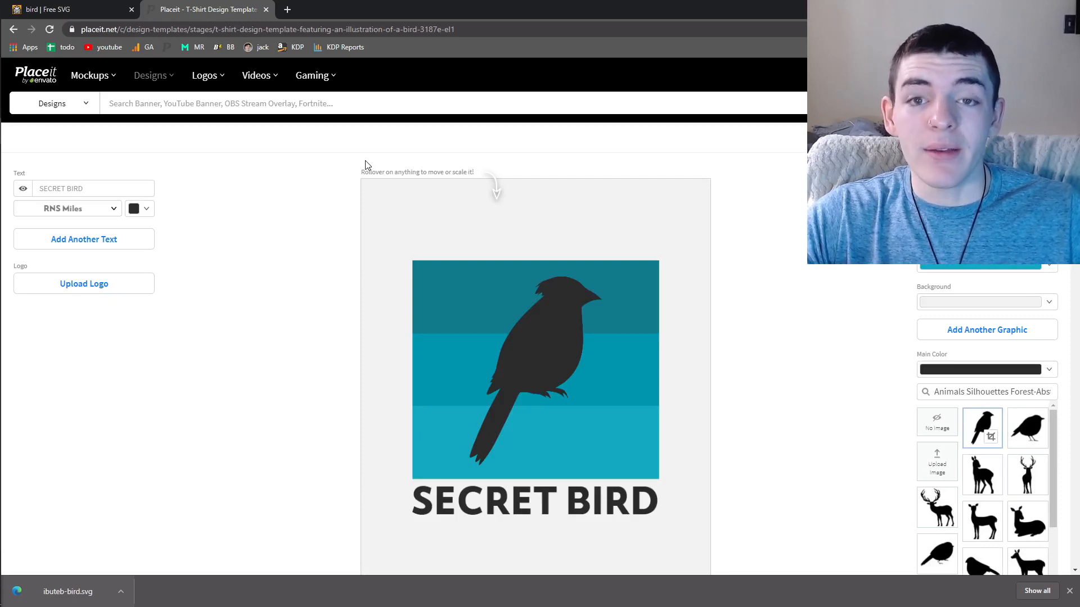
{"action": "key", "text": "F11"}
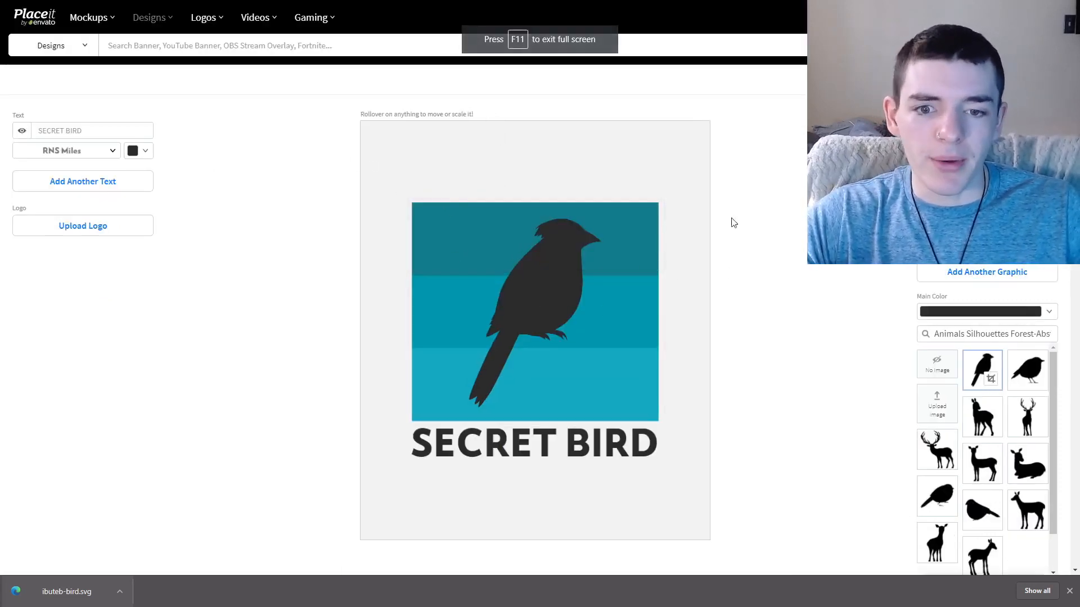
Try "BIRD WATCHING" and "BIRDS ARE WATCHING" as the template text in place of "SECRET BIRD"
{"action": "left_click_drag", "start_coordinate": [84, 130], "coordinate": [21, 133]}
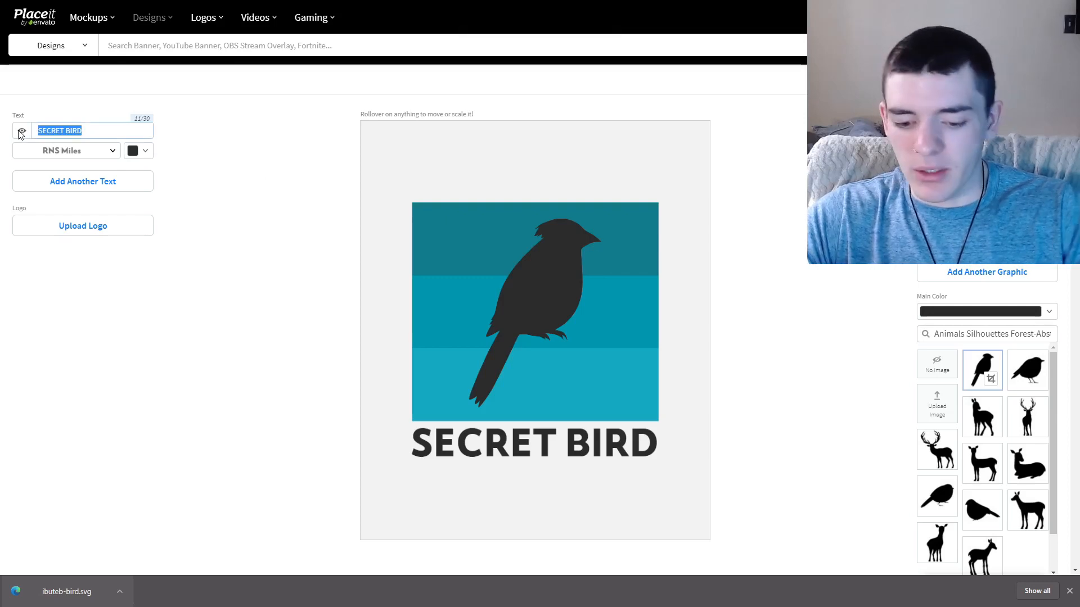
{"action": "type", "text": "BIRD WATCHING"}
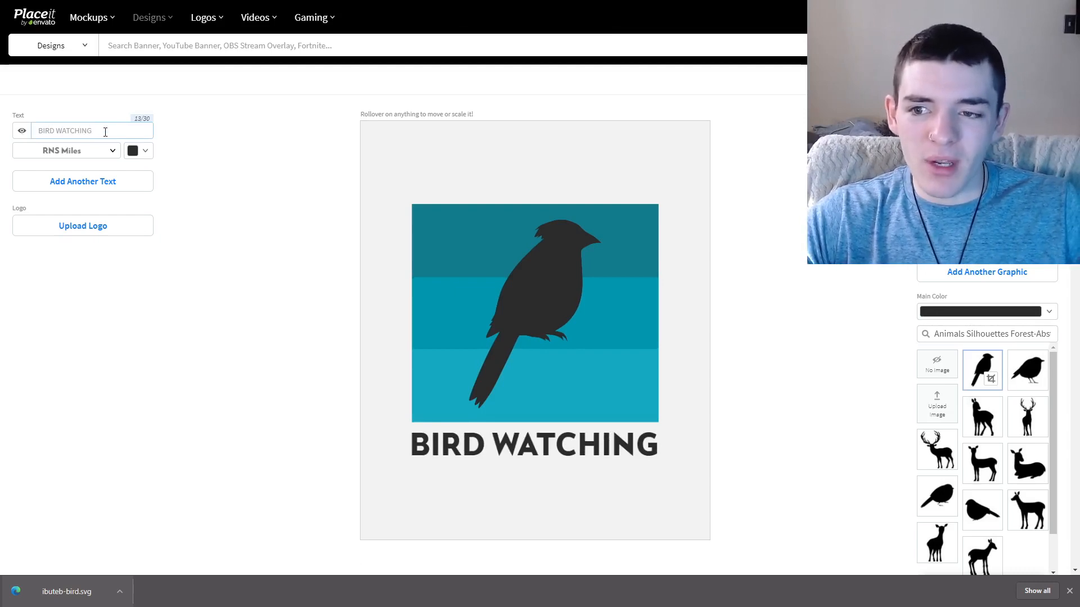
{"action": "left_click_drag", "start_coordinate": [99, 133], "coordinate": [55, 130]}
{"action": "key", "text": "BackSpace"}
{"action": "type", "text": "S"}
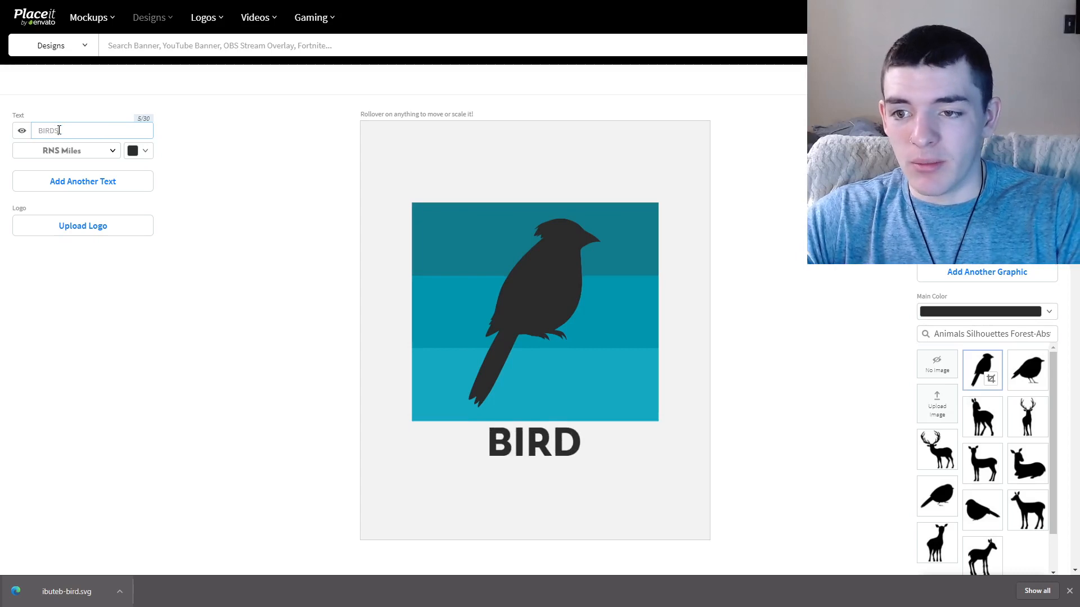
{"action": "type", "text": " ARE WATCHING"}
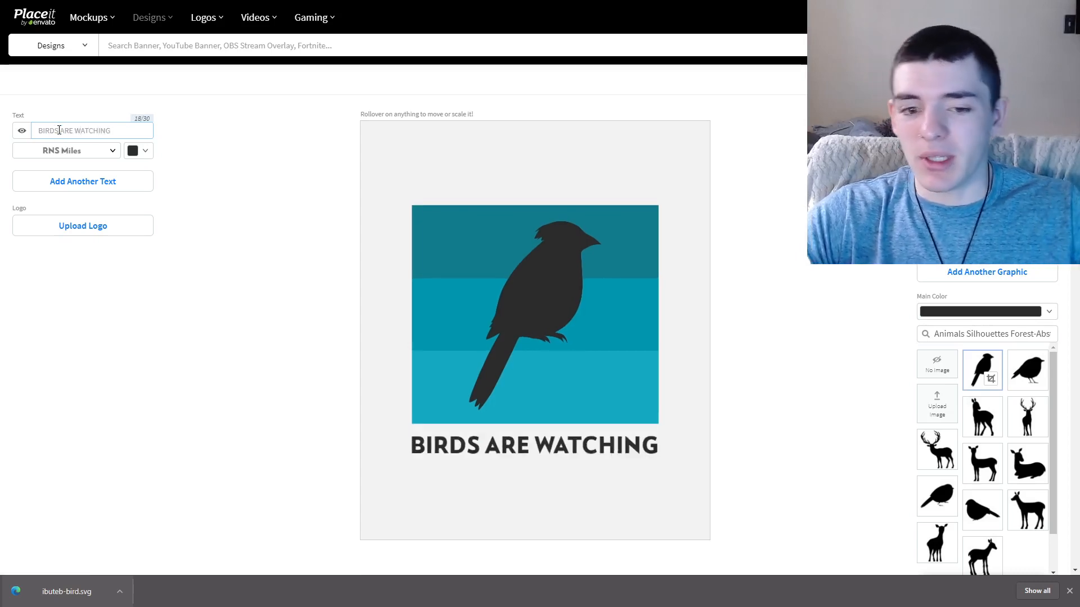
{"action": "left_click", "coordinate": [810, 363]}
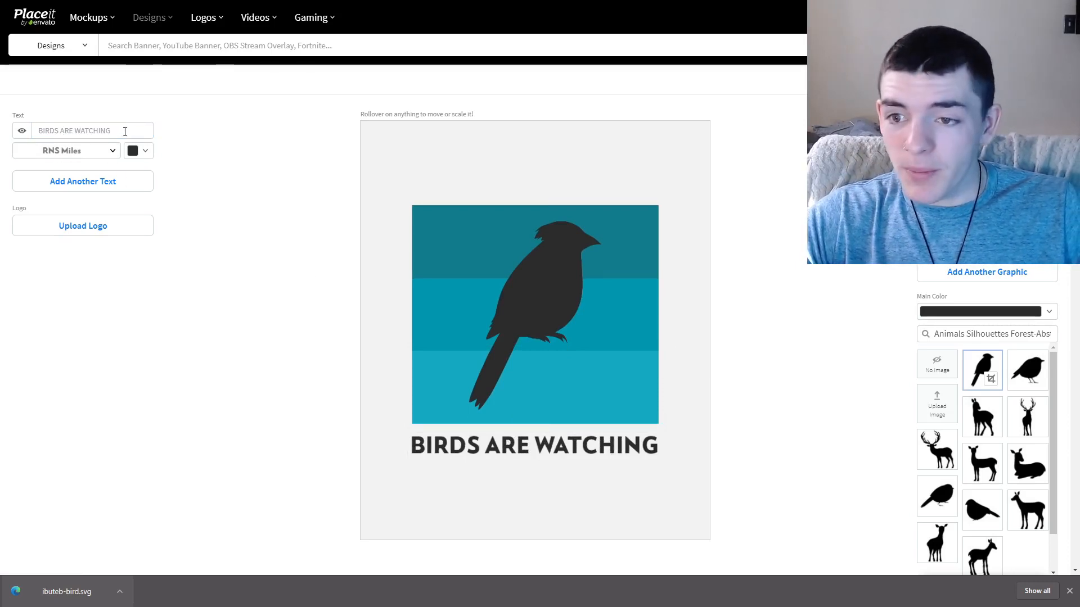
Replace the template text with "BIRD WATCING" and place the text cursor just after the C
{"action": "left_click_drag", "start_coordinate": [120, 132], "coordinate": [45, 131]}
{"action": "type", "text": "BIRD"}
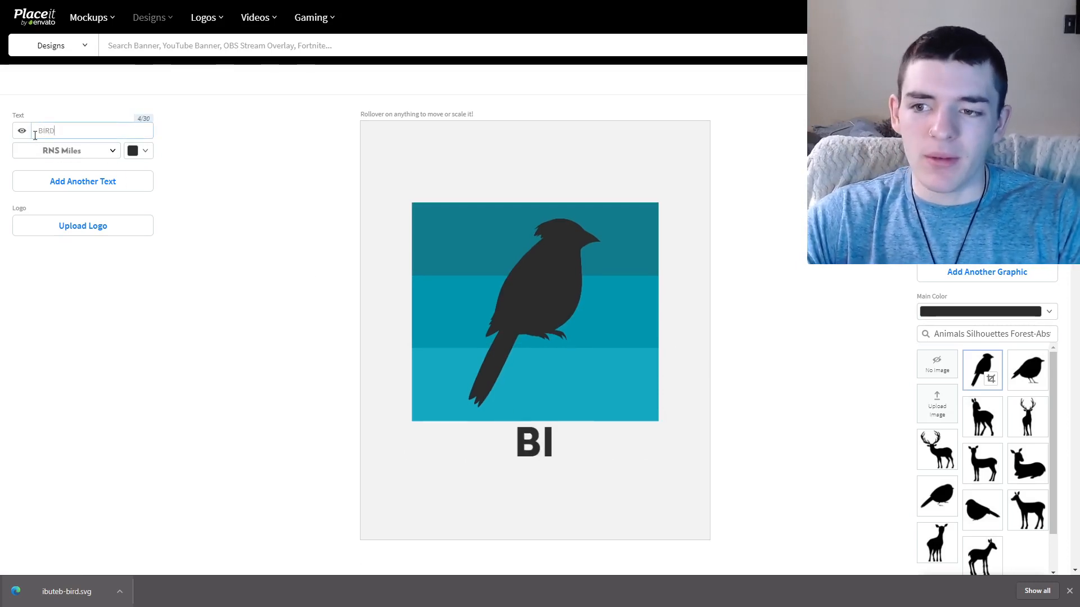
{"action": "type", "text": " WATCING"}
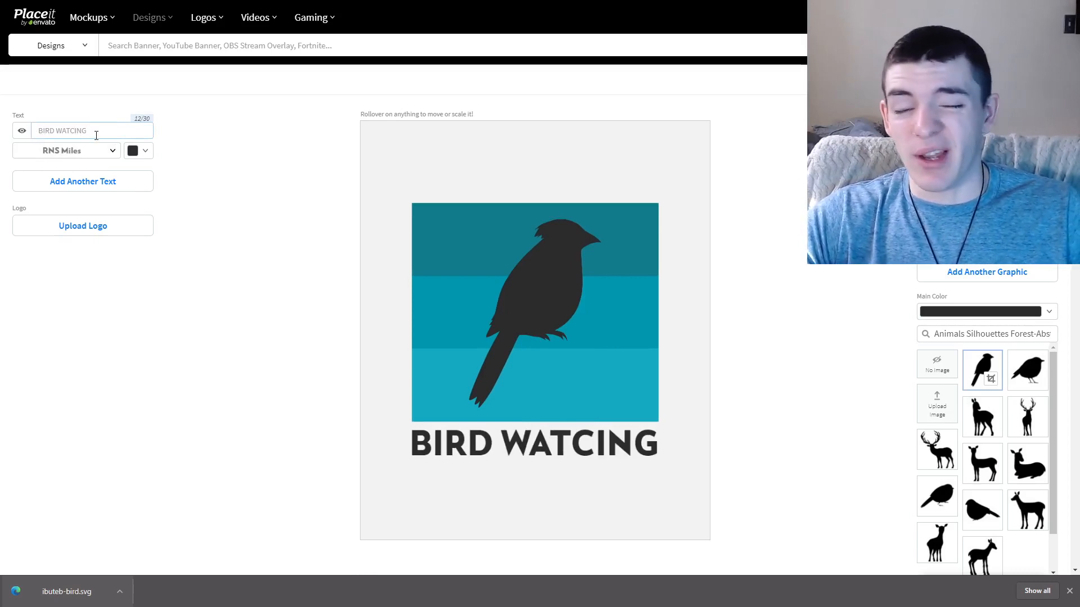
{"action": "key", "text": "Left"}
{"action": "key", "text": "Left"}
{"action": "key", "text": "Left"}
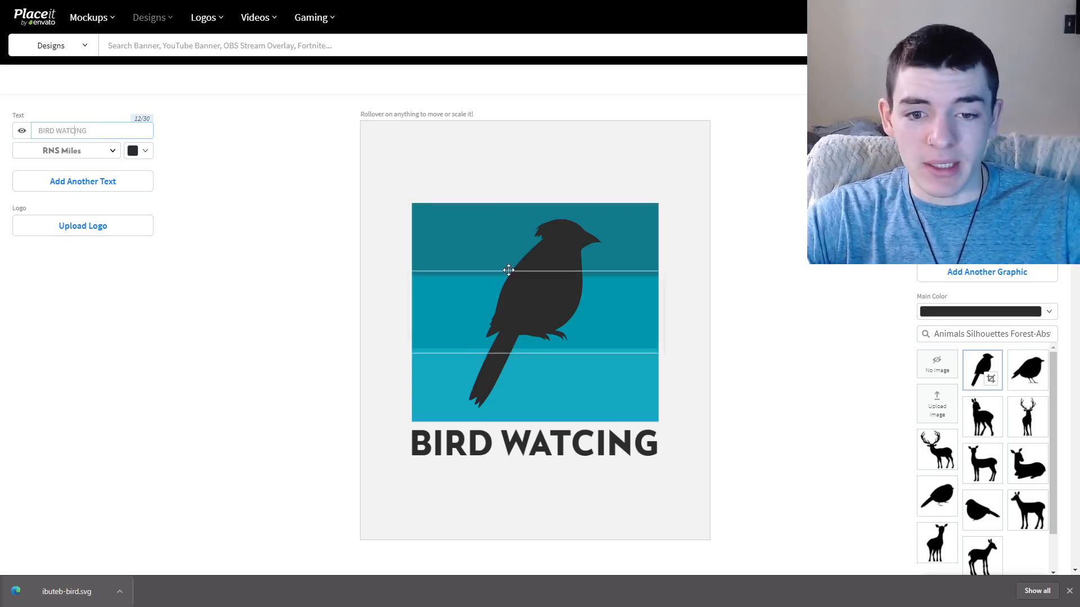
Move the three teal stripes and the text line off the canvas
{"action": "left_click_drag", "start_coordinate": [608, 252], "coordinate": [906, 263]}
{"action": "left_click_drag", "start_coordinate": [625, 312], "coordinate": [928, 329]}
{"action": "left_click_drag", "start_coordinate": [614, 376], "coordinate": [1075, 345]}
{"action": "left_click_drag", "start_coordinate": [594, 444], "coordinate": [920, 407]}
Enlarge the remaining bird silhouette and shift it slightly across the canvas
{"action": "left_click", "coordinate": [559, 272]}
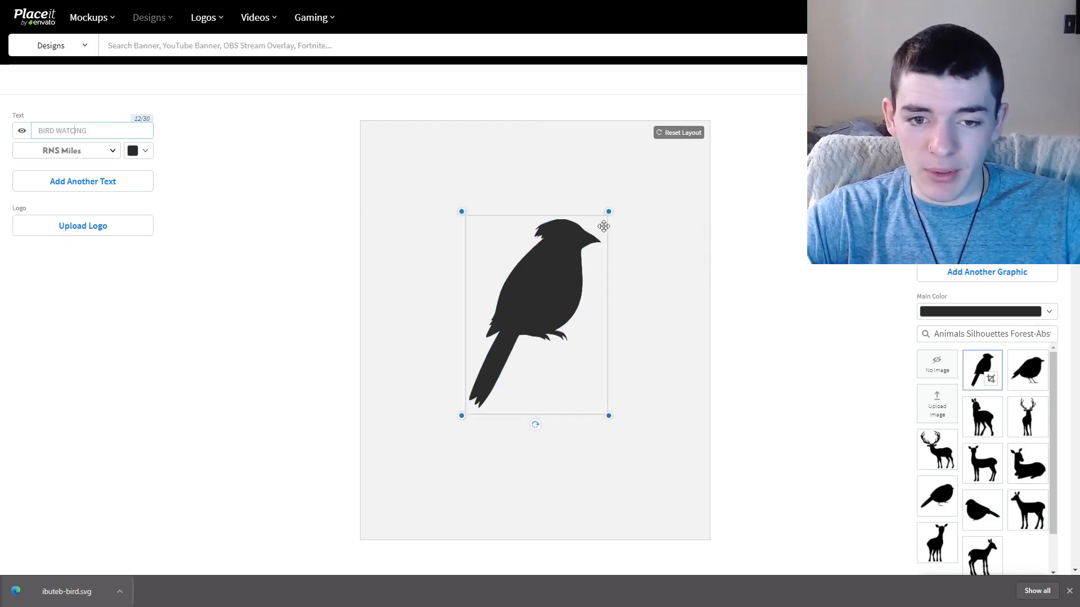
{"action": "left_click_drag", "start_coordinate": [607, 216], "coordinate": [662, 138]}
{"action": "left_click_drag", "start_coordinate": [586, 248], "coordinate": [602, 246]}
Swap the main graphic for the right-facing, round-bodied bird silhouette and fit it into the canvas's upper-left corner
{"action": "left_click", "coordinate": [975, 497]}
{"action": "left_click", "coordinate": [937, 496]}
{"action": "left_click_drag", "start_coordinate": [578, 305], "coordinate": [482, 225]}
{"action": "left_click_drag", "start_coordinate": [444, 167], "coordinate": [461, 183]}
Add another graphic, search its library with the first graphic's "Animals Silhouettes Forest-Abstract" search term, and choose the left-facing bird
{"action": "scroll", "coordinate": [889, 365], "scroll_direction": "down", "scroll_amount": 4}
{"action": "scroll", "coordinate": [760, 366], "scroll_direction": "up", "scroll_amount": 4}
{"action": "left_click", "coordinate": [961, 275]}
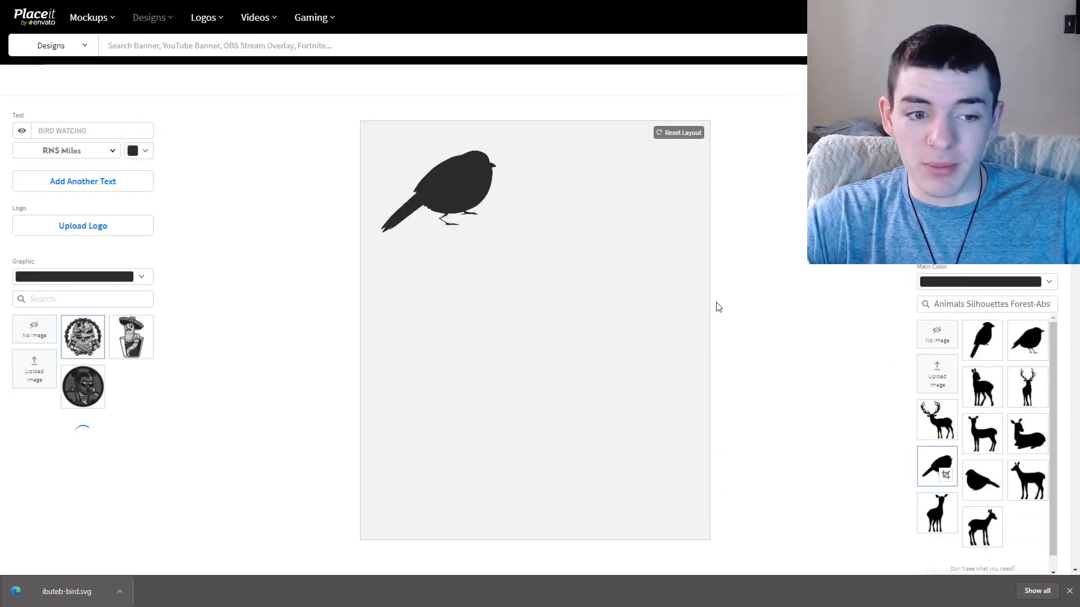
{"action": "left_click", "coordinate": [1027, 301]}
{"action": "key", "text": "ctrl+c"}
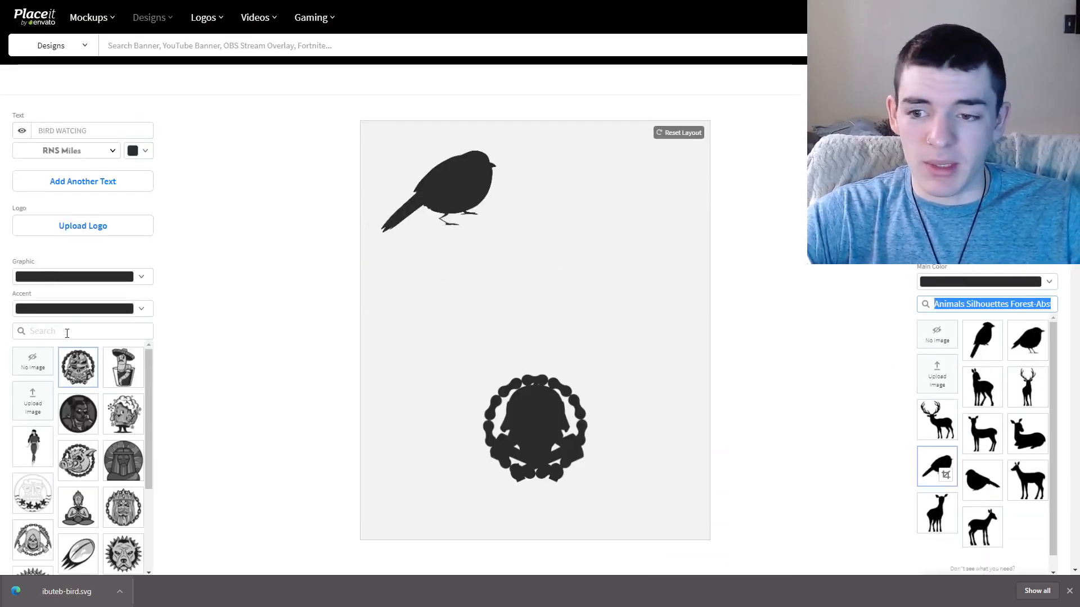
{"action": "left_click", "coordinate": [73, 330]}
{"action": "key", "text": "ctrl+v"}
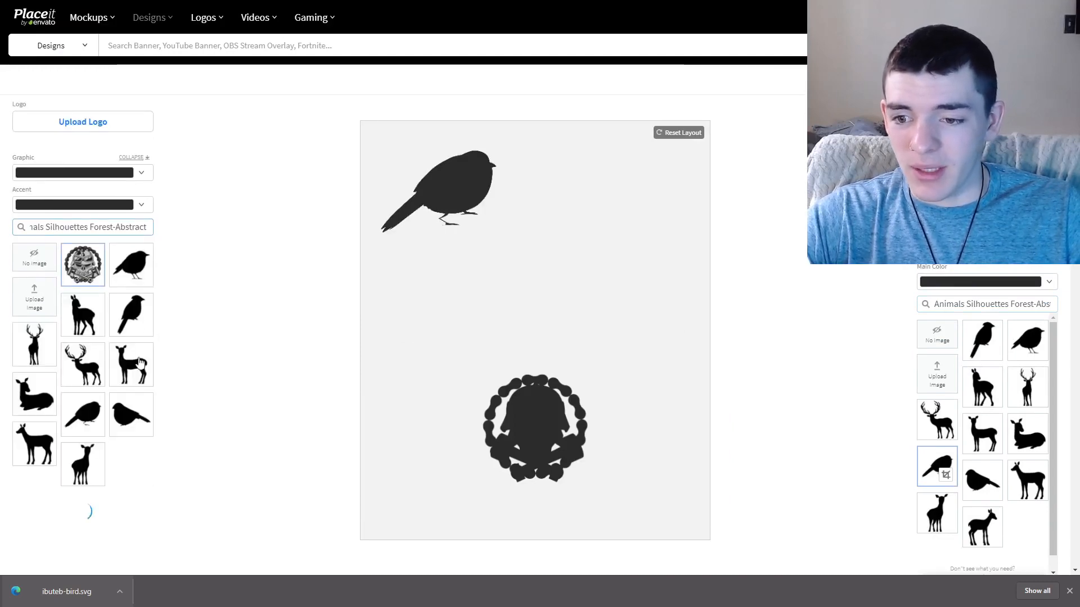
{"action": "left_click", "coordinate": [129, 423]}
Place the left-facing bird opposite the first one near the canvas top and resize both birds to similar sizes
{"action": "left_click_drag", "start_coordinate": [529, 430], "coordinate": [618, 202]}
{"action": "left_click_drag", "start_coordinate": [682, 242], "coordinate": [757, 290]}
{"action": "left_click_drag", "start_coordinate": [646, 225], "coordinate": [609, 195]}
{"action": "left_click_drag", "start_coordinate": [513, 121], "coordinate": [544, 146]}
{"action": "left_click_drag", "start_coordinate": [601, 184], "coordinate": [599, 185]}
{"action": "left_click_drag", "start_coordinate": [472, 181], "coordinate": [491, 198]}
{"action": "left_click_drag", "start_coordinate": [525, 259], "coordinate": [552, 278]}
{"action": "left_click_drag", "start_coordinate": [501, 223], "coordinate": [487, 204]}
{"action": "left_click", "coordinate": [581, 217]}
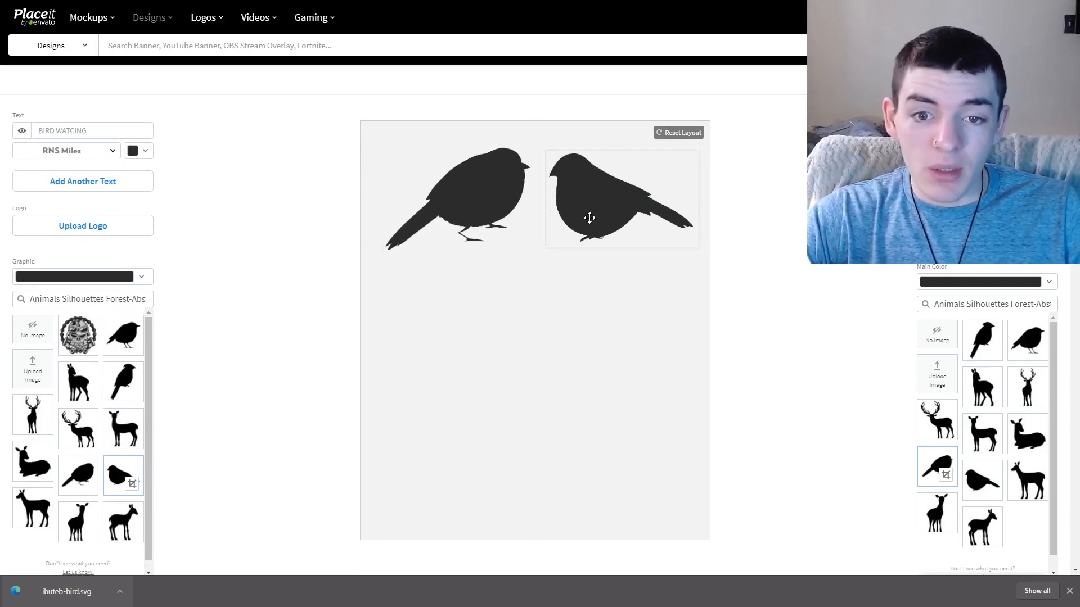
Move the two facing birds closer together and bring their heads level
{"action": "left_click_drag", "start_coordinate": [630, 214], "coordinate": [622, 206]}
{"action": "left_click_drag", "start_coordinate": [482, 188], "coordinate": [481, 192]}
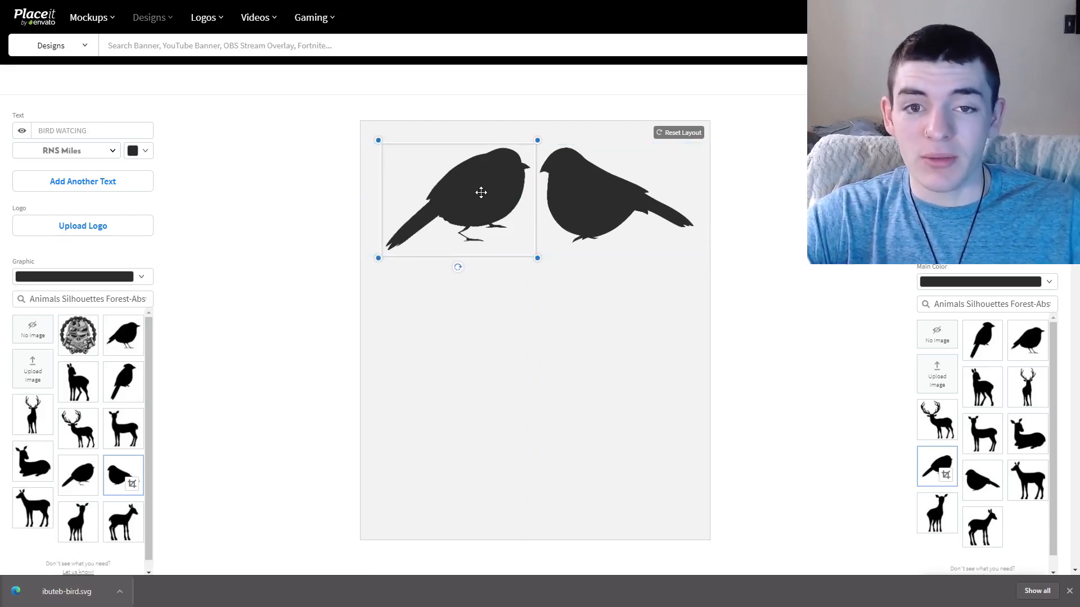
{"action": "left_click", "coordinate": [524, 328]}
{"action": "left_click_drag", "start_coordinate": [585, 212], "coordinate": [586, 212]}
{"action": "left_click", "coordinate": [544, 330]}
{"action": "left_click_drag", "start_coordinate": [444, 193], "coordinate": [458, 197]}
{"action": "left_click_drag", "start_coordinate": [569, 210], "coordinate": [577, 205]}
{"action": "left_click", "coordinate": [619, 364]}
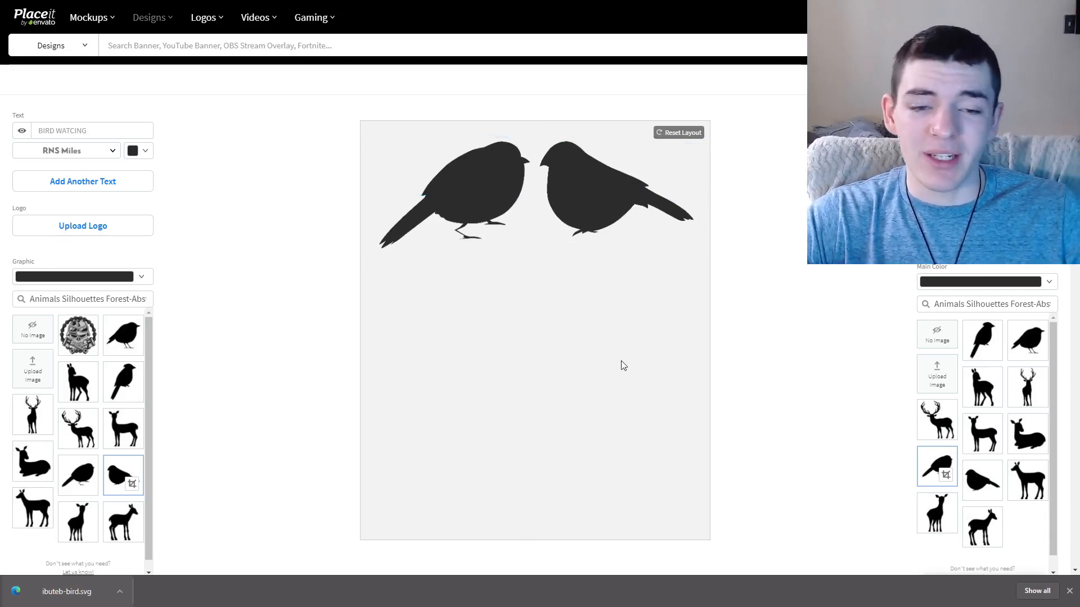
Raise both birds a little further toward the canvas's upper edge
{"action": "left_click_drag", "start_coordinate": [449, 218], "coordinate": [454, 215]}
{"action": "left_click", "coordinate": [619, 331]}
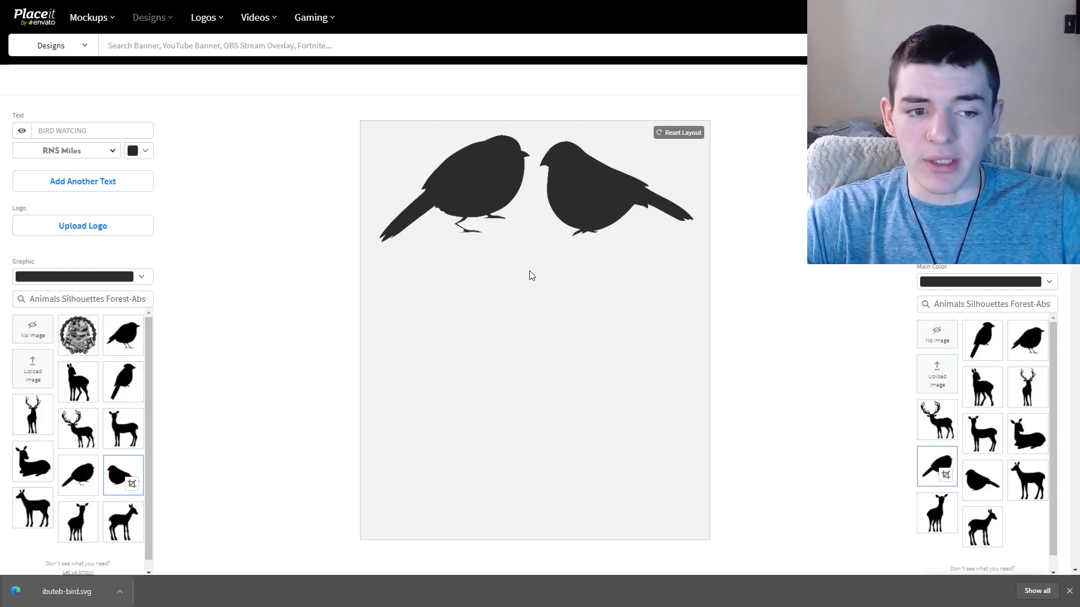
{"action": "left_click", "coordinate": [471, 231]}
{"action": "left_click", "coordinate": [617, 306]}
{"action": "left_click_drag", "start_coordinate": [607, 226], "coordinate": [606, 220]}
{"action": "left_click", "coordinate": [639, 281]}
{"action": "left_click_drag", "start_coordinate": [474, 206], "coordinate": [475, 203]}
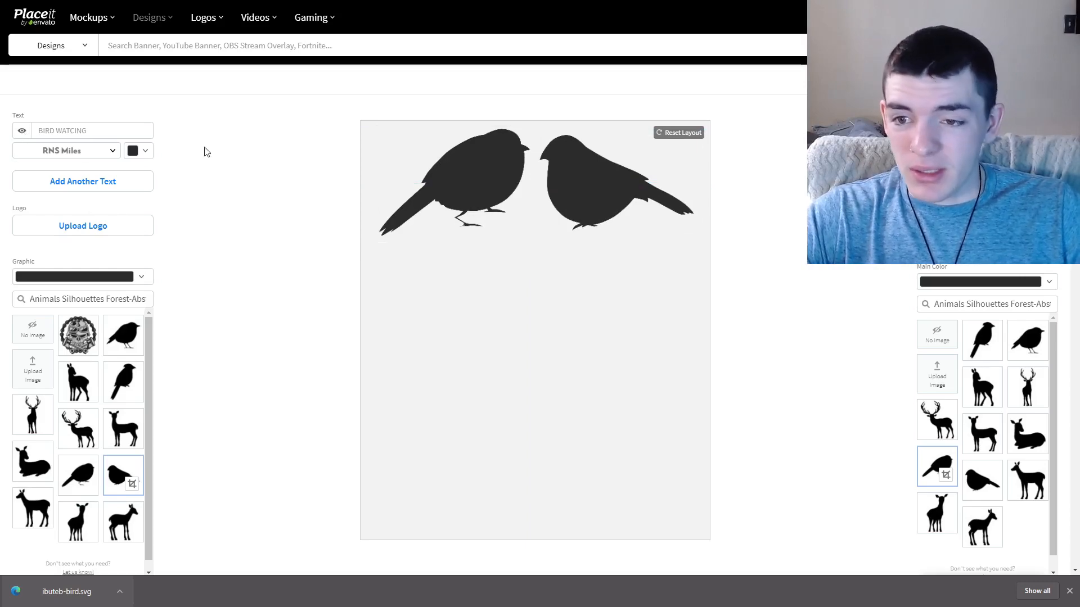
Reset the layout of the template design
{"action": "left_click", "coordinate": [690, 133]}
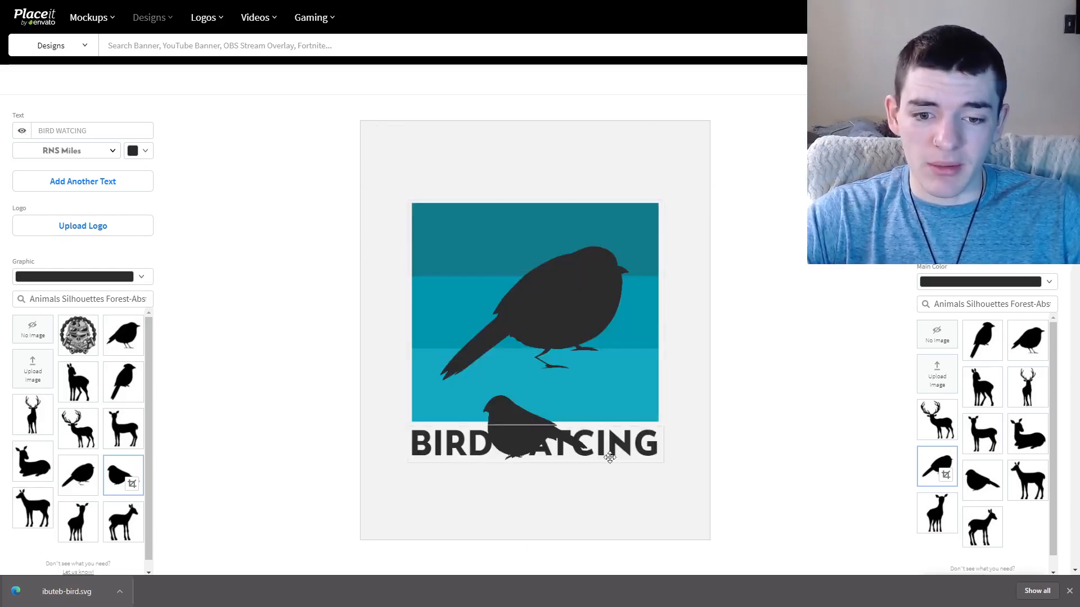
Move the three blue background bands off the canvas, clear of the birds and the text
{"action": "left_click_drag", "start_coordinate": [621, 389], "coordinate": [928, 395]}
{"action": "left_click_drag", "start_coordinate": [630, 321], "coordinate": [900, 338]}
{"action": "left_click_drag", "start_coordinate": [616, 217], "coordinate": [881, 293]}
Place the two birds side by side facing each other and enlarge the left-facing bird
{"action": "left_click_drag", "start_coordinate": [601, 307], "coordinate": [518, 301]}
{"action": "left_click_drag", "start_coordinate": [531, 421], "coordinate": [617, 307]}
{"action": "left_click_drag", "start_coordinate": [678, 355], "coordinate": [759, 385]}
{"action": "left_click_drag", "start_coordinate": [618, 332], "coordinate": [605, 301]}
Raise both facing birds into the upper half of the canvas and adjust the spacing between them
{"action": "left_click_drag", "start_coordinate": [501, 292], "coordinate": [494, 282]}
{"action": "left_click_drag", "start_coordinate": [546, 224], "coordinate": [486, 204]}
{"action": "left_click_drag", "start_coordinate": [625, 280], "coordinate": [595, 223]}
{"action": "left_click_drag", "start_coordinate": [518, 181], "coordinate": [570, 211]}
{"action": "left_click_drag", "start_coordinate": [603, 242], "coordinate": [581, 217]}
{"action": "left_click_drag", "start_coordinate": [544, 184], "coordinate": [505, 161]}
{"action": "left_click_drag", "start_coordinate": [580, 199], "coordinate": [606, 214]}
Enlarge the right-facing bird to match the other one and bring their heads level
{"action": "left_click", "coordinate": [461, 236]}
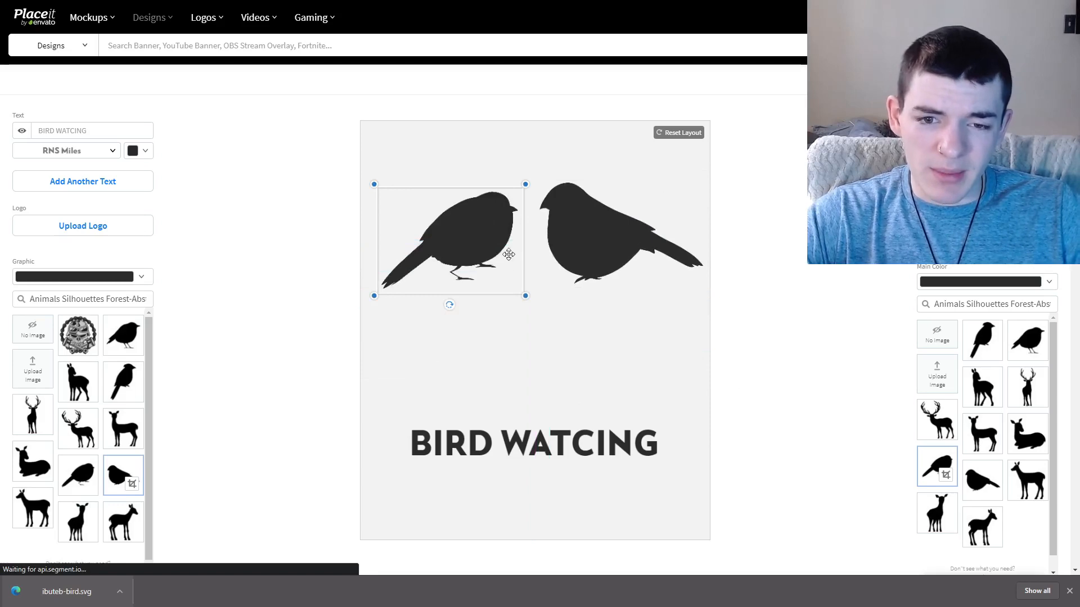
{"action": "left_click_drag", "start_coordinate": [526, 296], "coordinate": [544, 308]}
{"action": "left_click_drag", "start_coordinate": [510, 257], "coordinate": [501, 248]}
Move the text line up beneath the birds and correct its wording to "BIRD WATCHING"
{"action": "left_click_drag", "start_coordinate": [568, 448], "coordinate": [568, 344]}
{"action": "triple_click", "coordinate": [107, 132]}
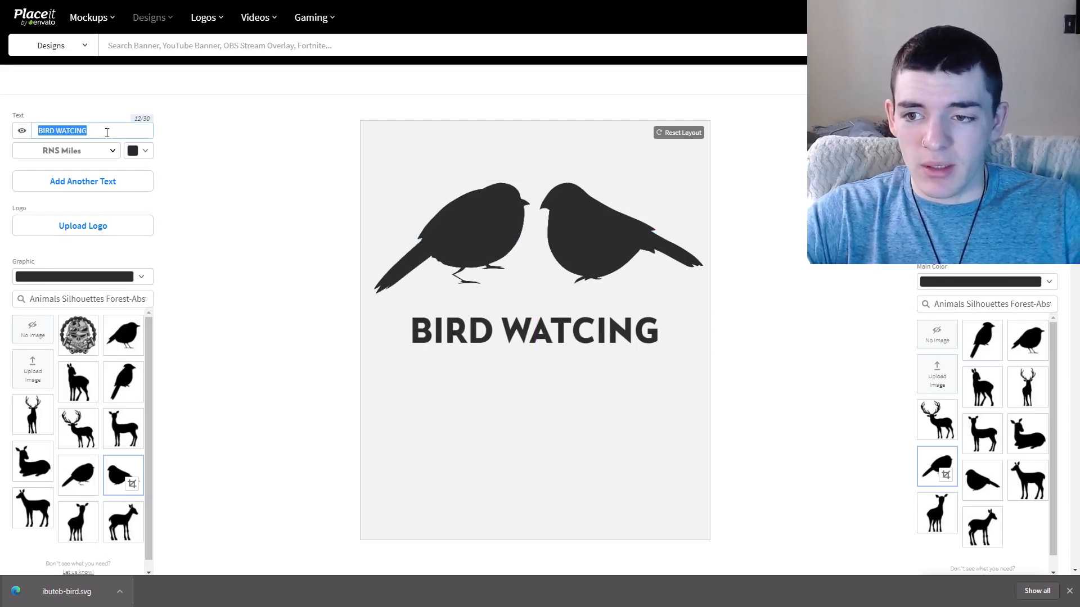
{"action": "type", "text": "BOR"}
{"action": "key", "text": "BackSpace"}
{"action": "key", "text": "BackSpace"}
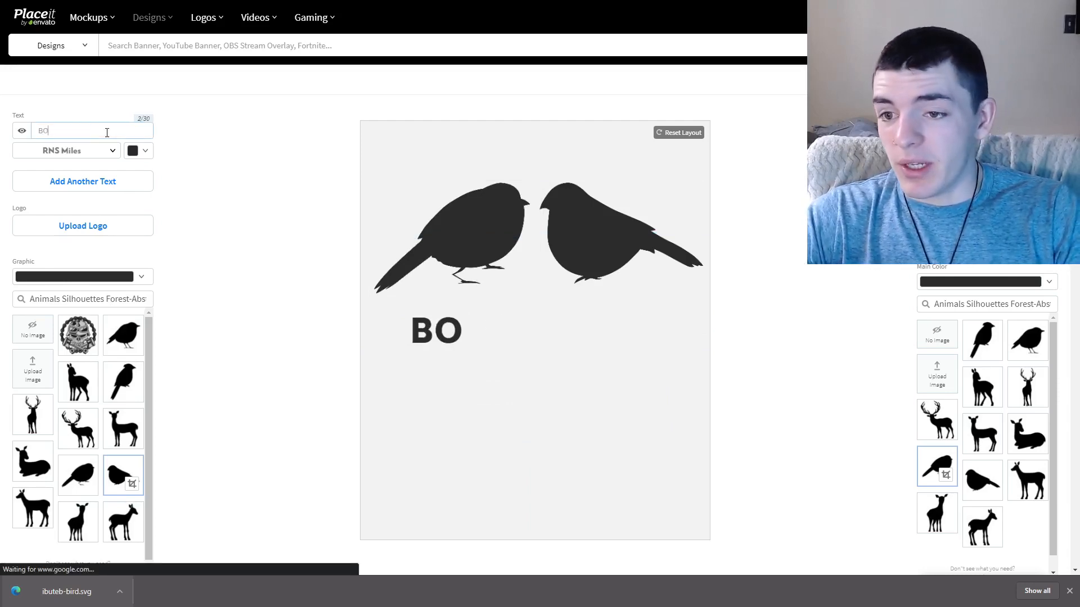
{"action": "type", "text": "IRTH"}
{"action": "key", "text": "BackSpace"}
{"action": "key", "text": "BackSpace"}
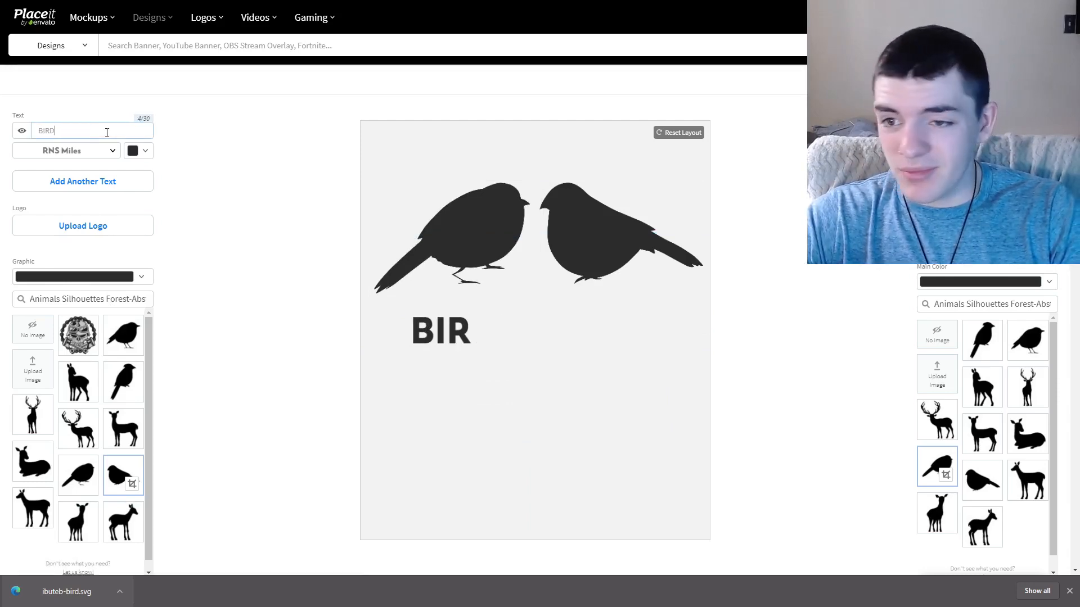
{"action": "type", "text": "D WATCHING"}
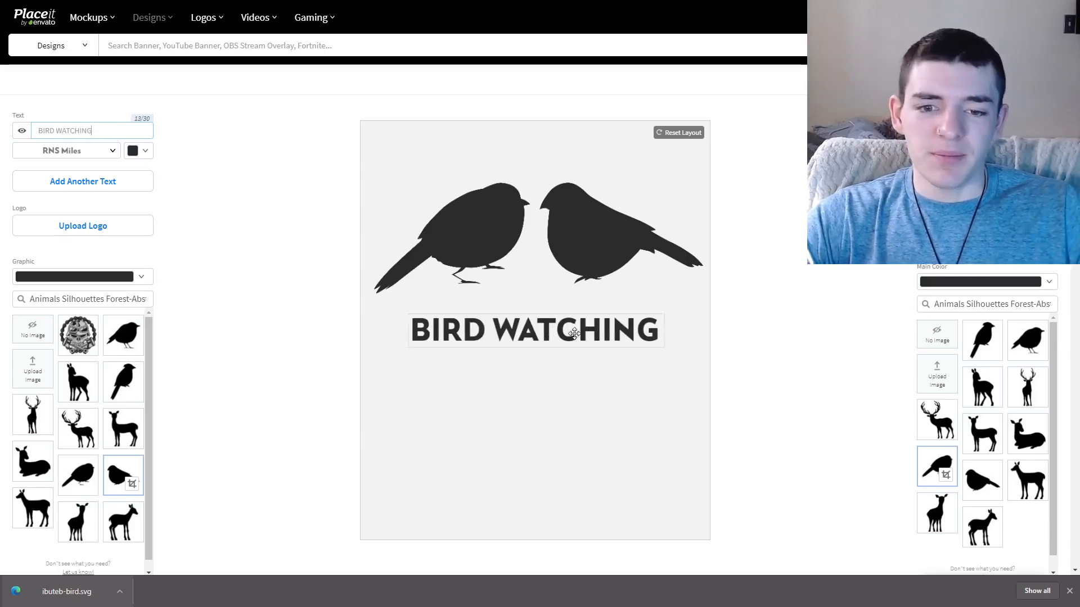
Enlarge the "BIRD WATCHING" text to nearly the width of the two birds and center it beneath them
{"action": "left_click", "coordinate": [575, 334]}
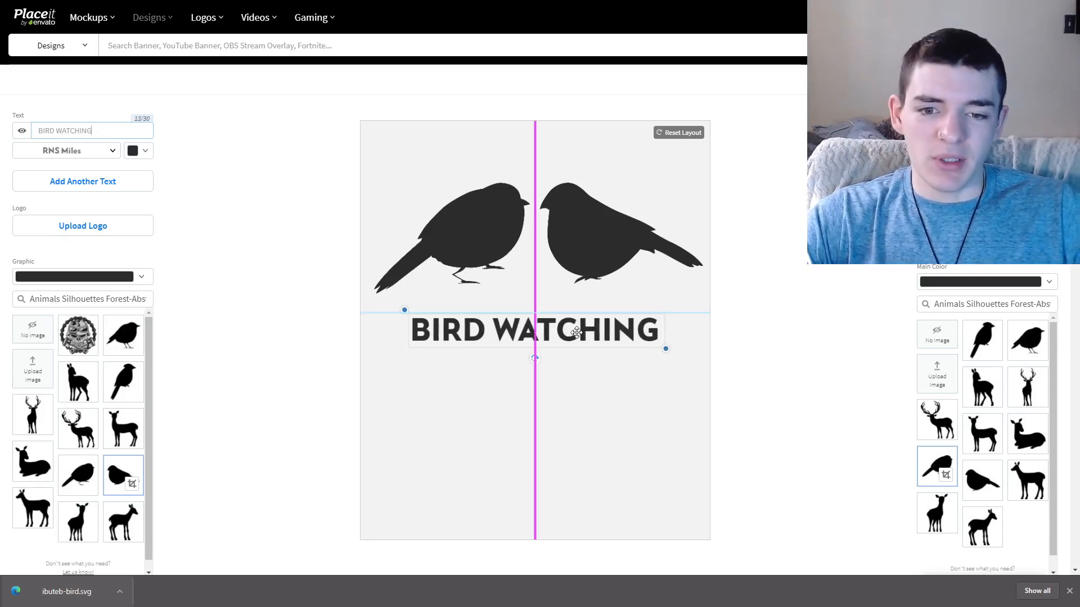
{"action": "left_click_drag", "start_coordinate": [667, 348], "coordinate": [699, 352]}
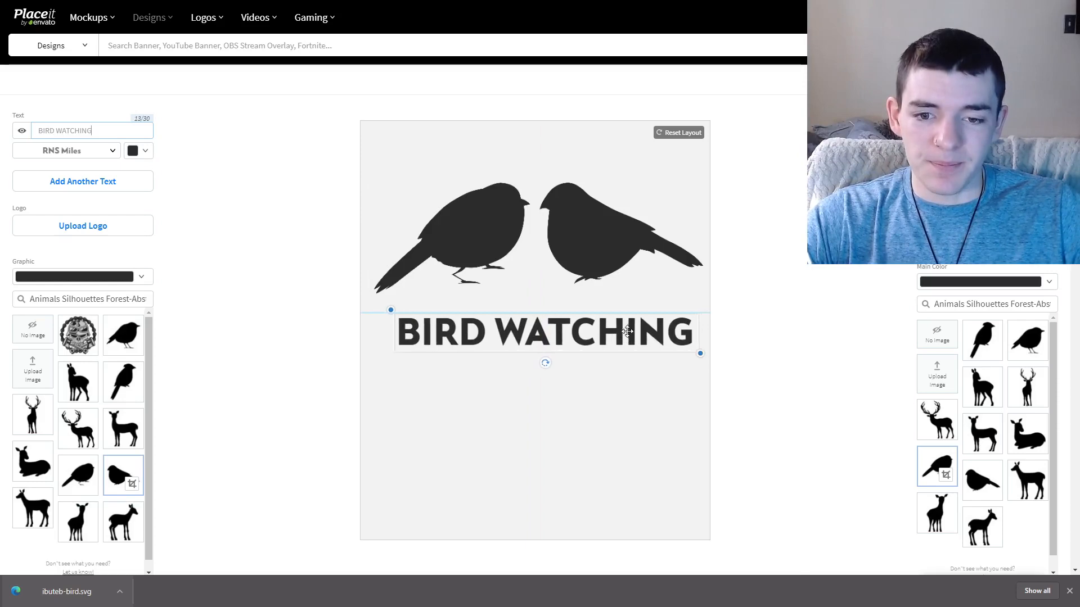
{"action": "left_click_drag", "start_coordinate": [623, 328], "coordinate": [617, 327]}
{"action": "left_click", "coordinate": [814, 369]}
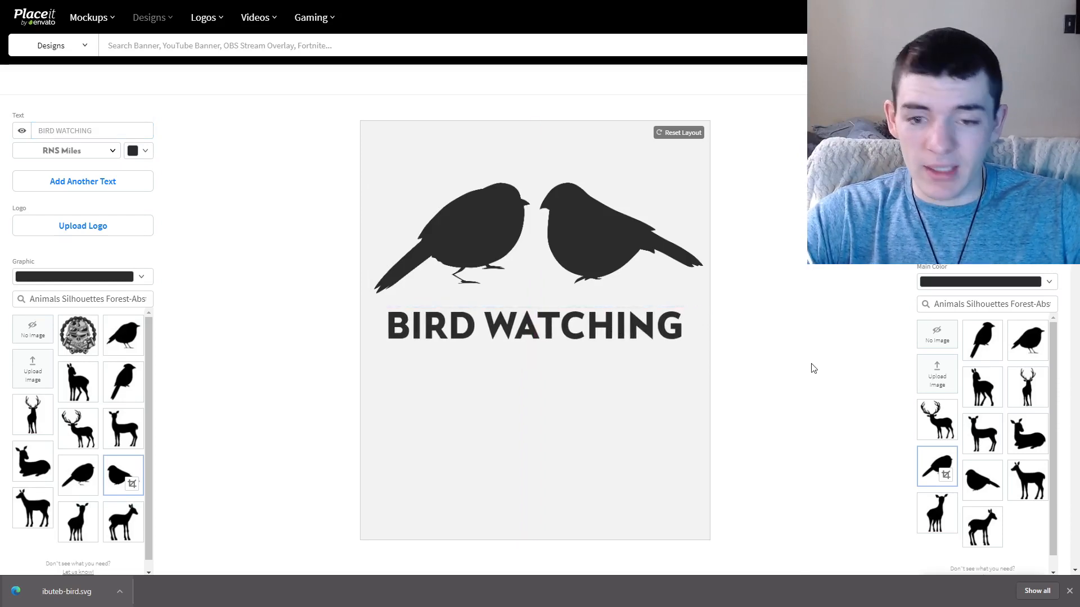